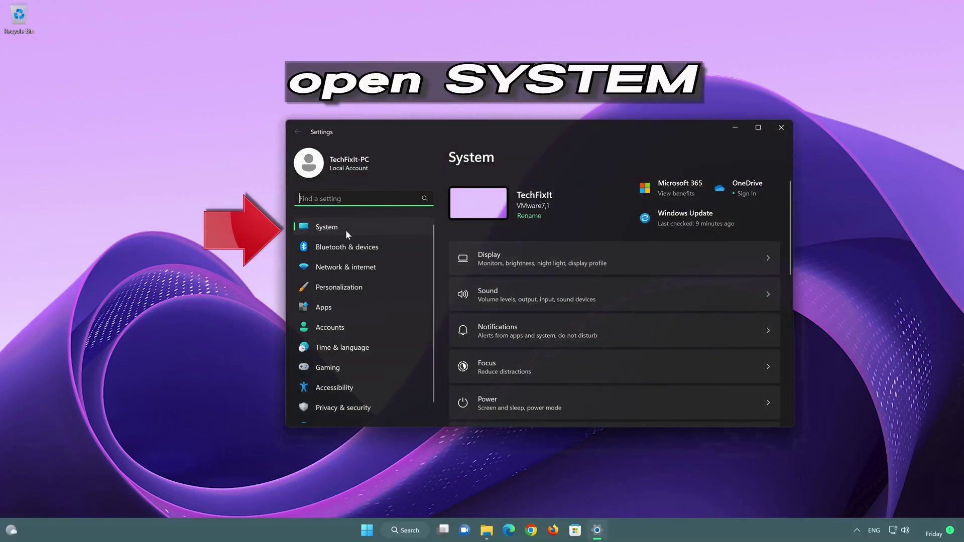
Step: Run the Windows Update troubleshooter from the other troubleshooters in the System settings, and close Settings
click(363, 225)
scroll(589, 291, down, 3)
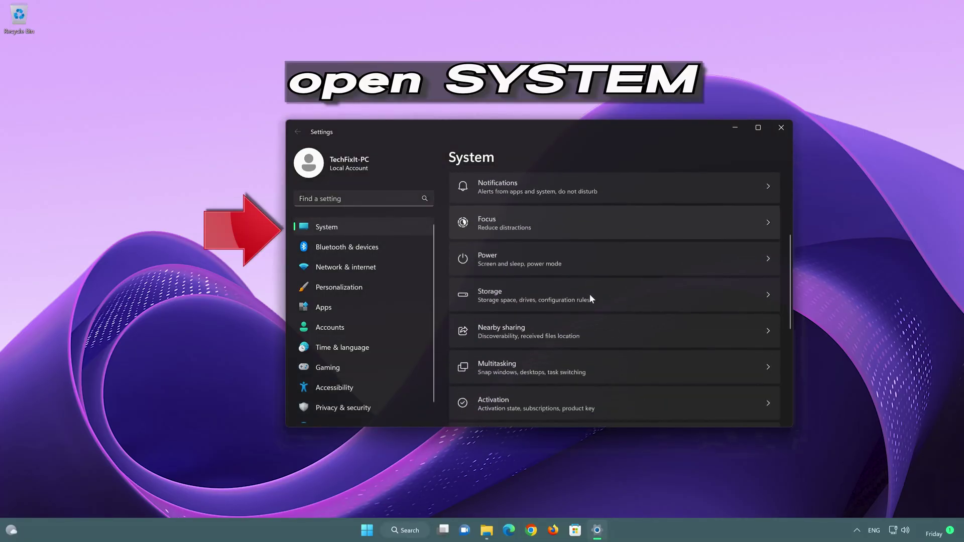
scroll(589, 294, down, 3)
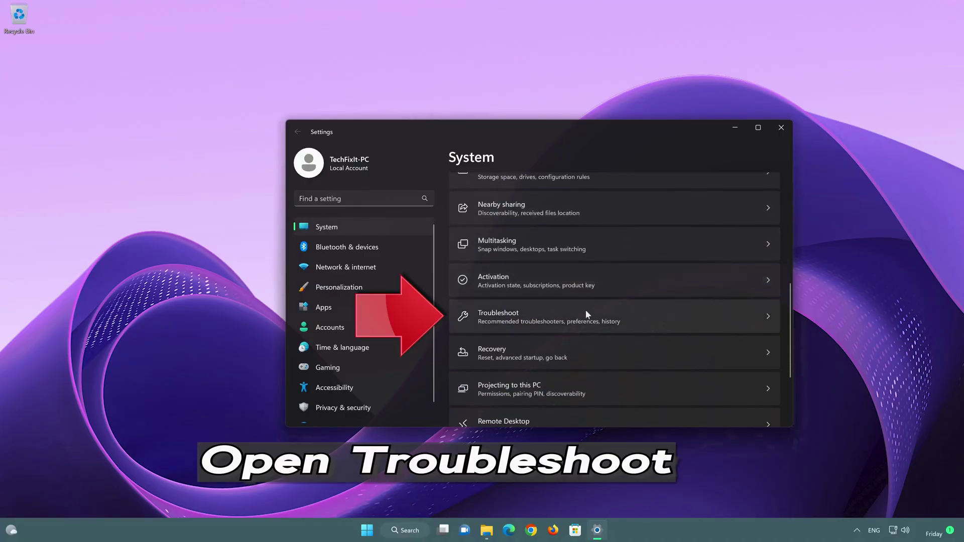
click(538, 319)
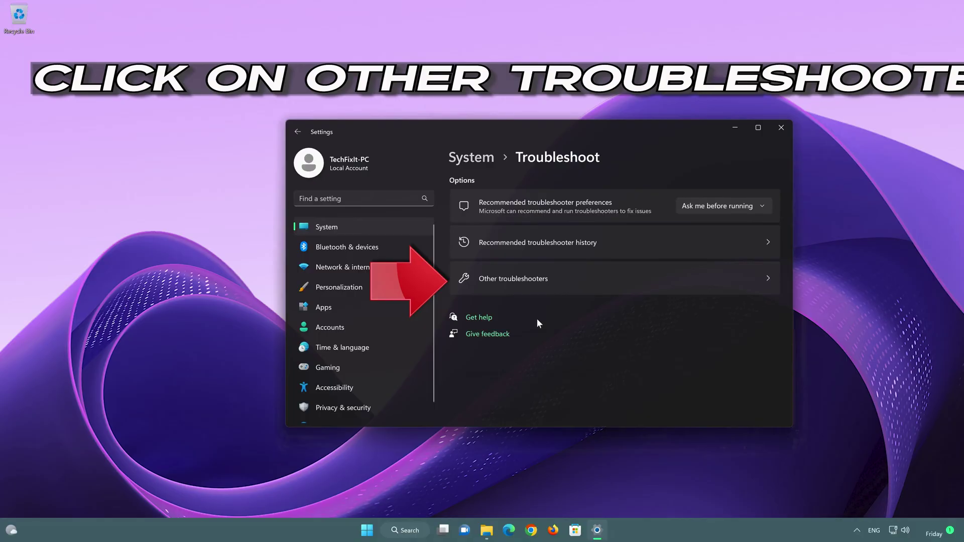
click(579, 278)
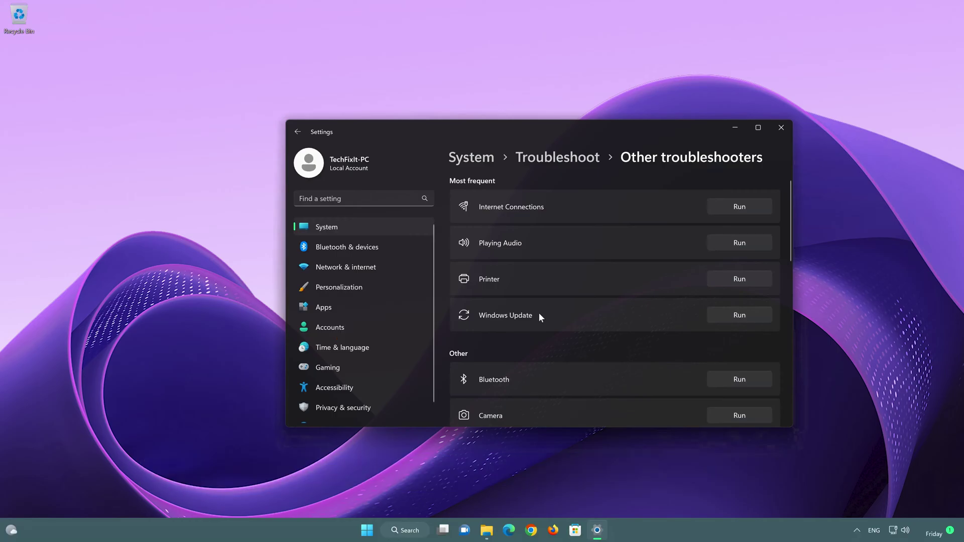
click(746, 313)
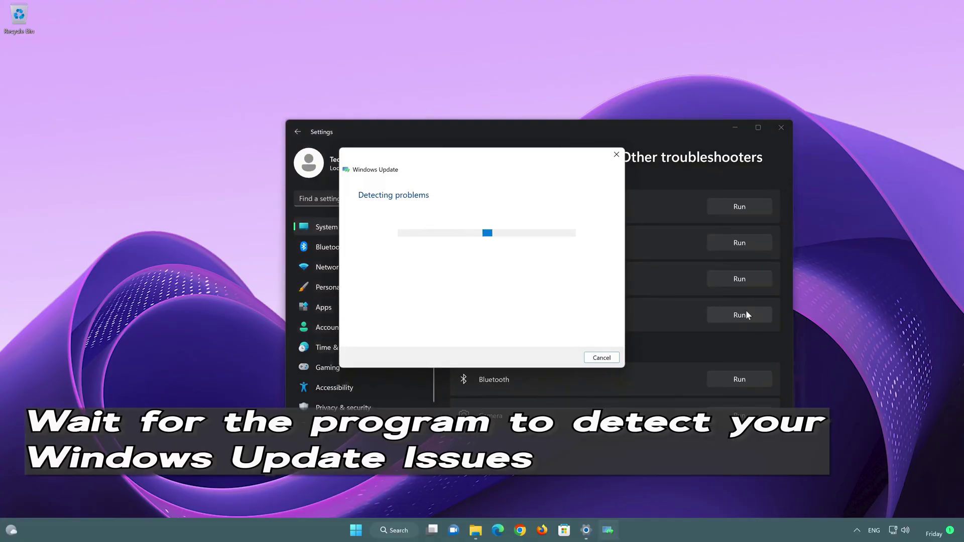
click(778, 128)
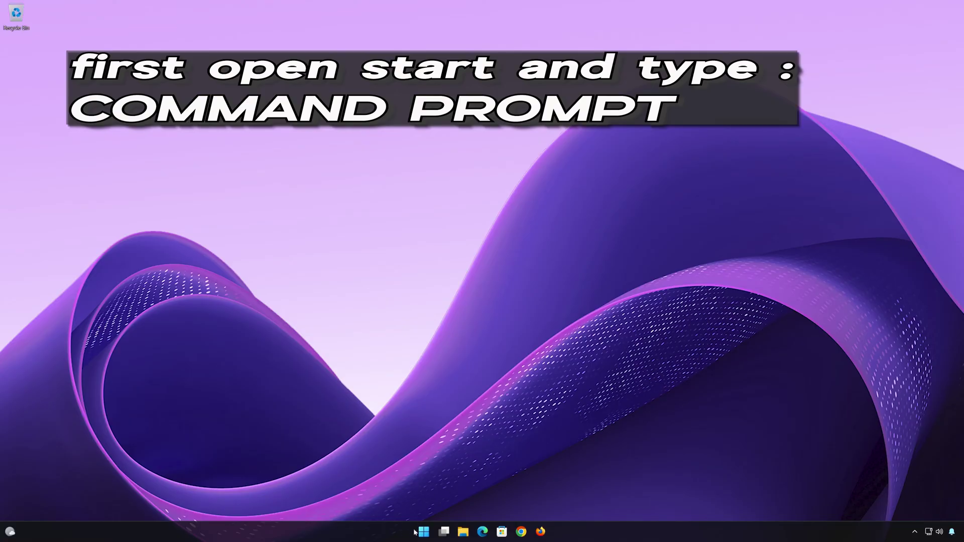
Step: Search for cmd, open Command Prompt as administrator with the permission request allowed, and move its window toward the middle of the desktop
click(429, 530)
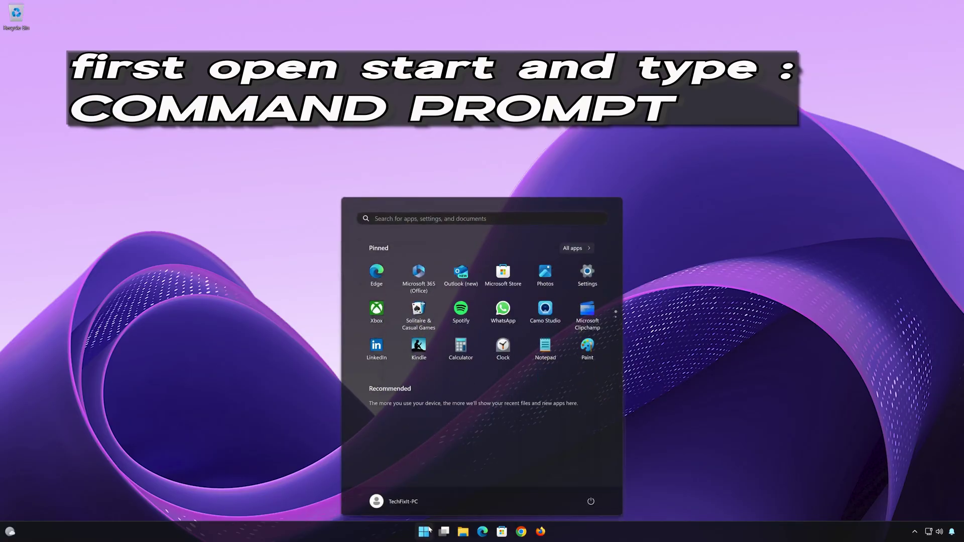
text(cmd)
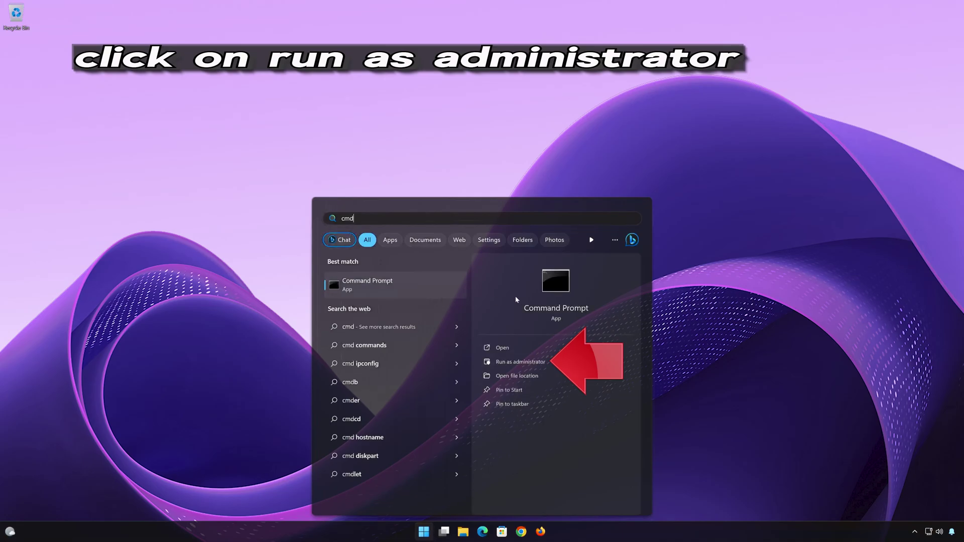
click(570, 363)
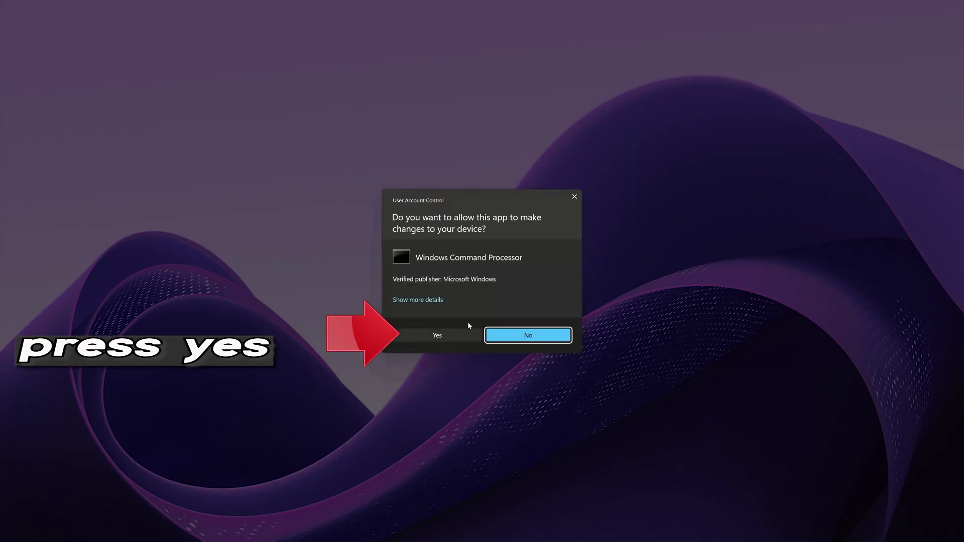
click(435, 340)
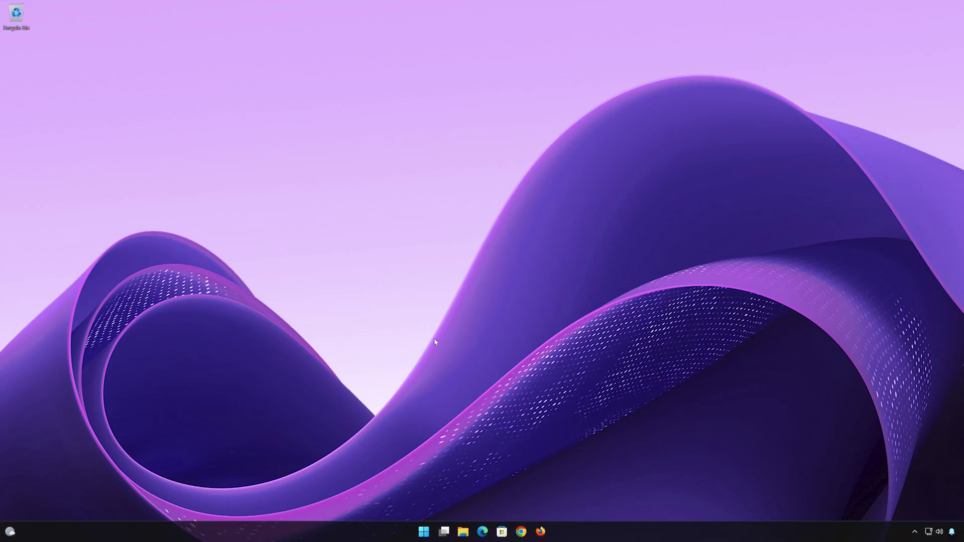
drag(368, 107, 541, 150)
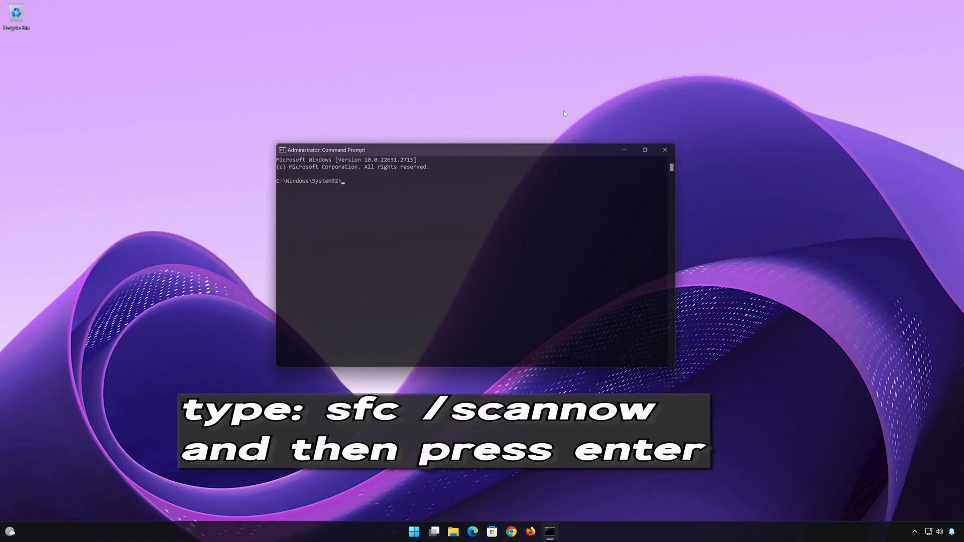
Step: Run the system file check with sfc /scannow, and close the Command Prompt with exit
text(sfc /scannow)
key(Return)
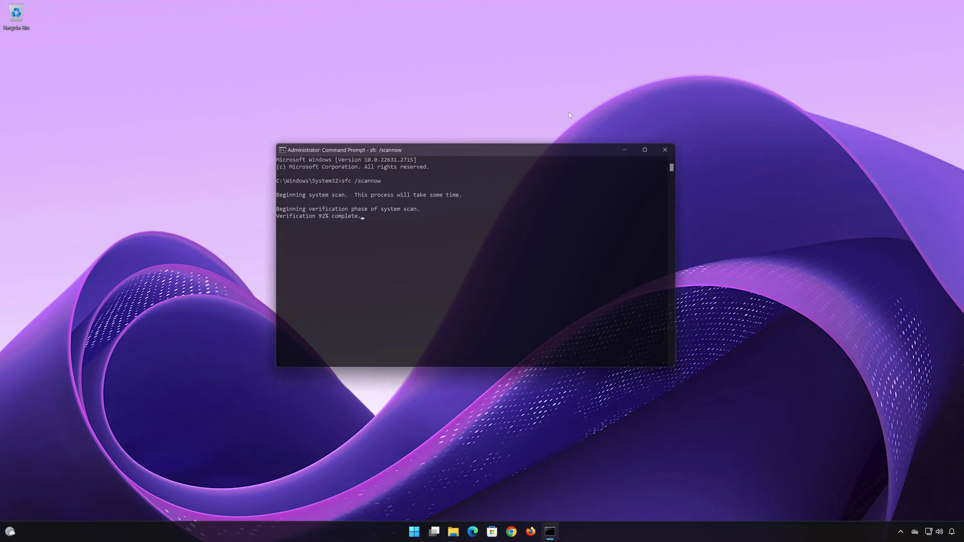
text(exit)
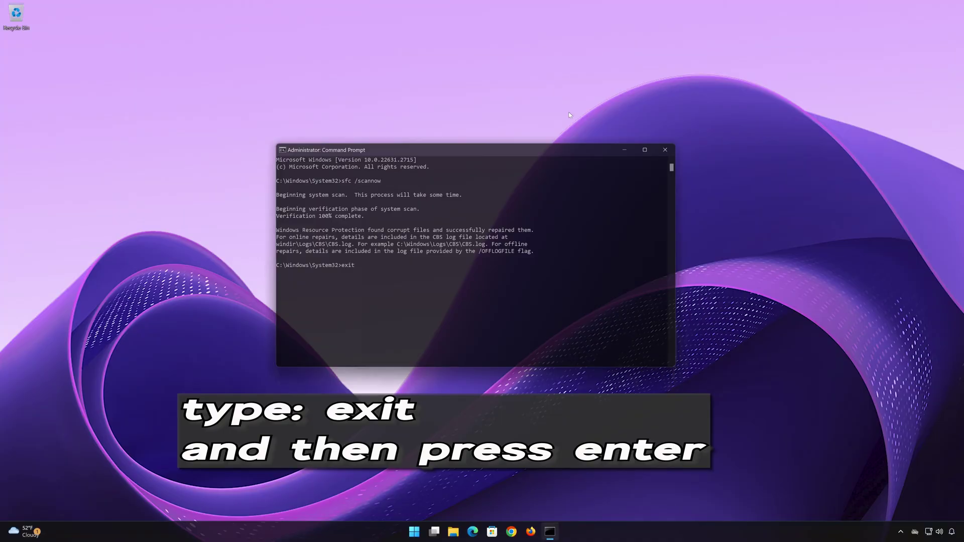
key(Return)
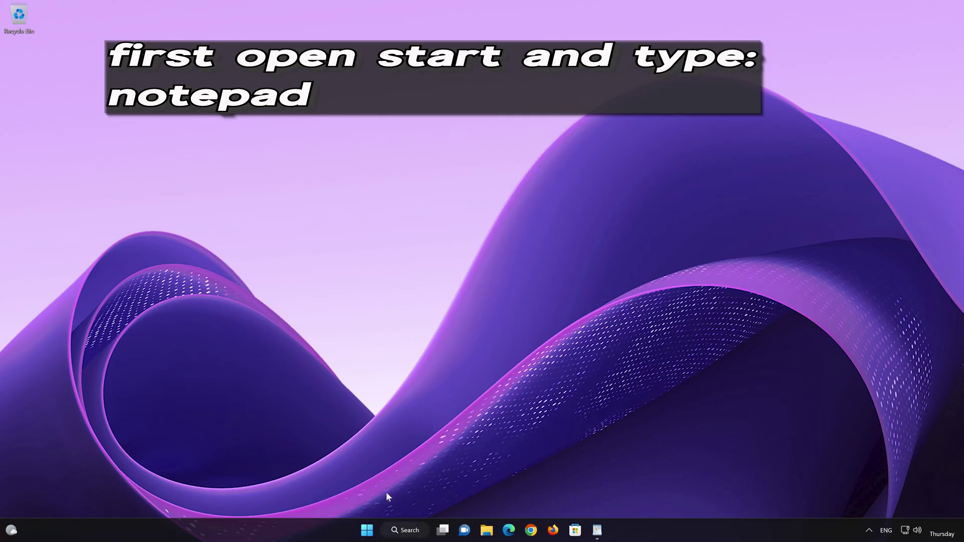
Step: Search for notepad from Start and open a blank Notepad window
click(368, 530)
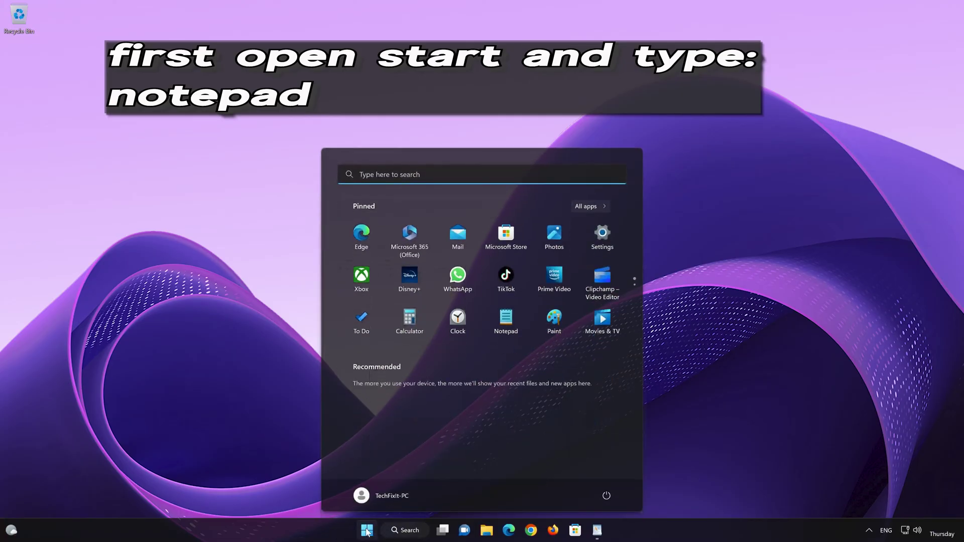
text(notepad)
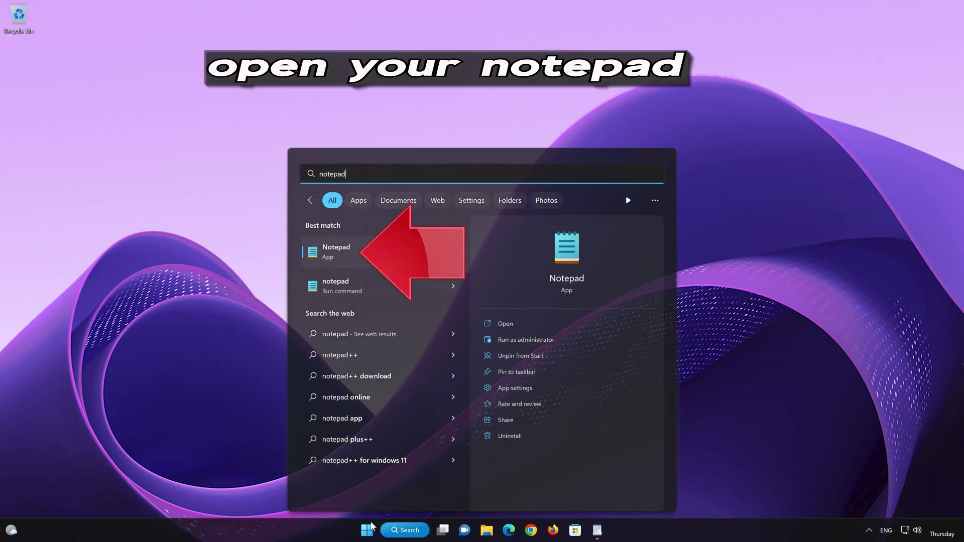
click(383, 249)
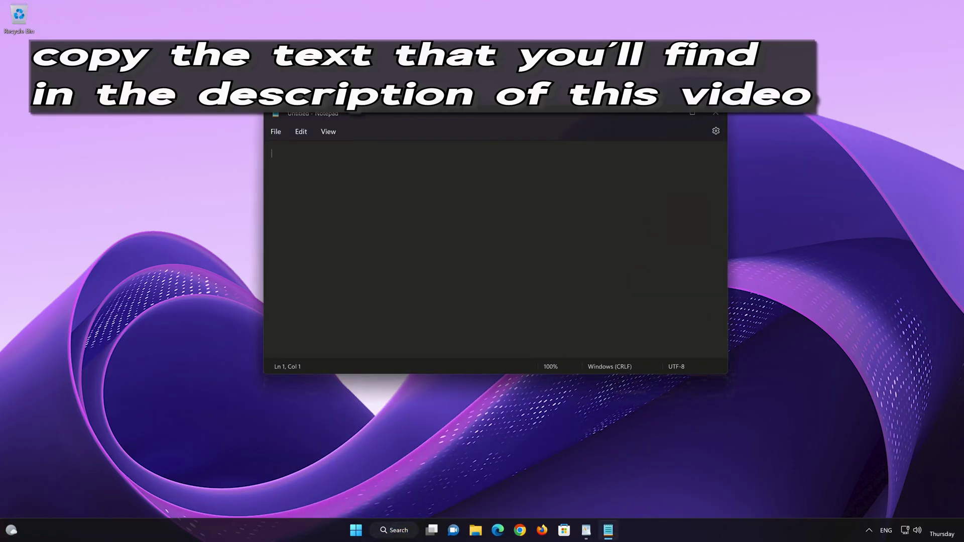
Step: Copy all the service-reset commands from the open WordPad document and paste them into the blank Notepad file
click(586, 530)
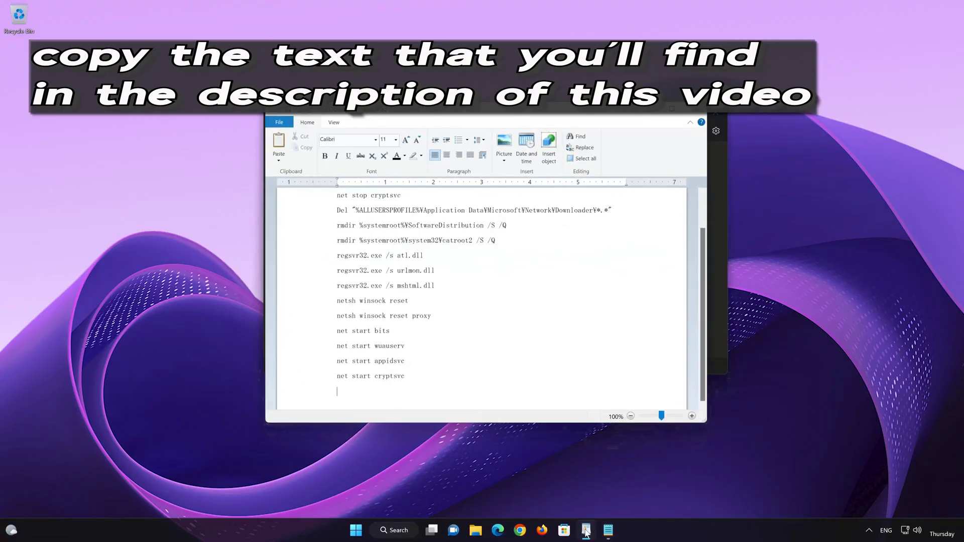
drag(337, 392, 345, 204)
right_click(346, 204)
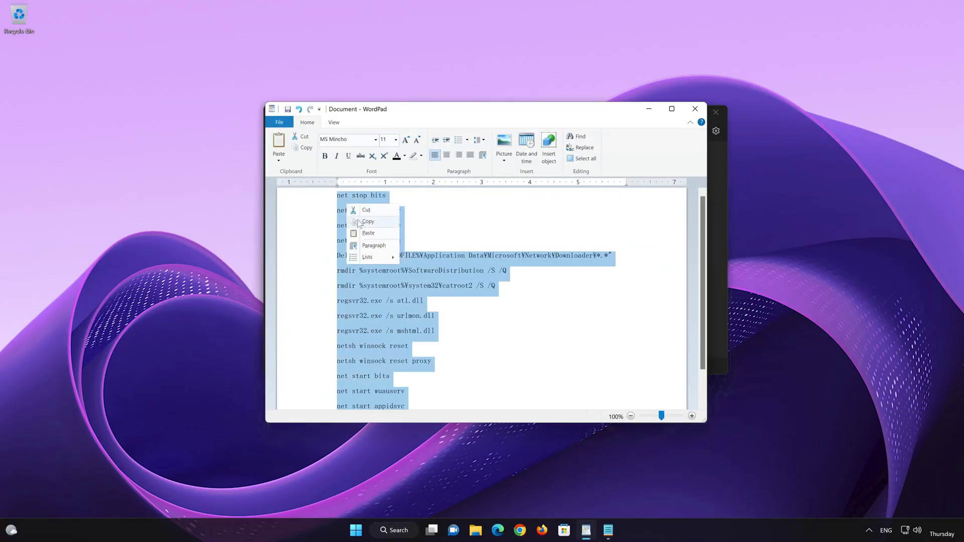
click(359, 222)
click(650, 109)
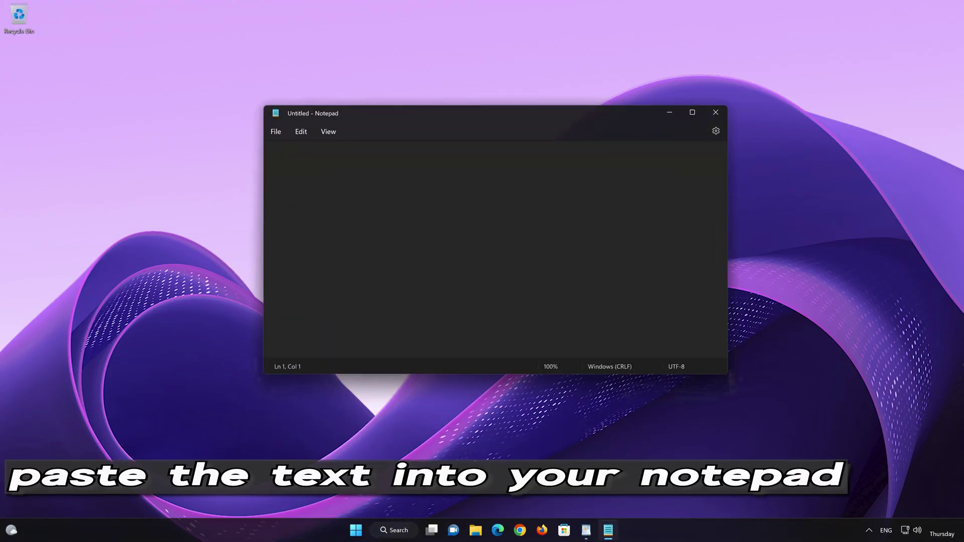
right_click(308, 169)
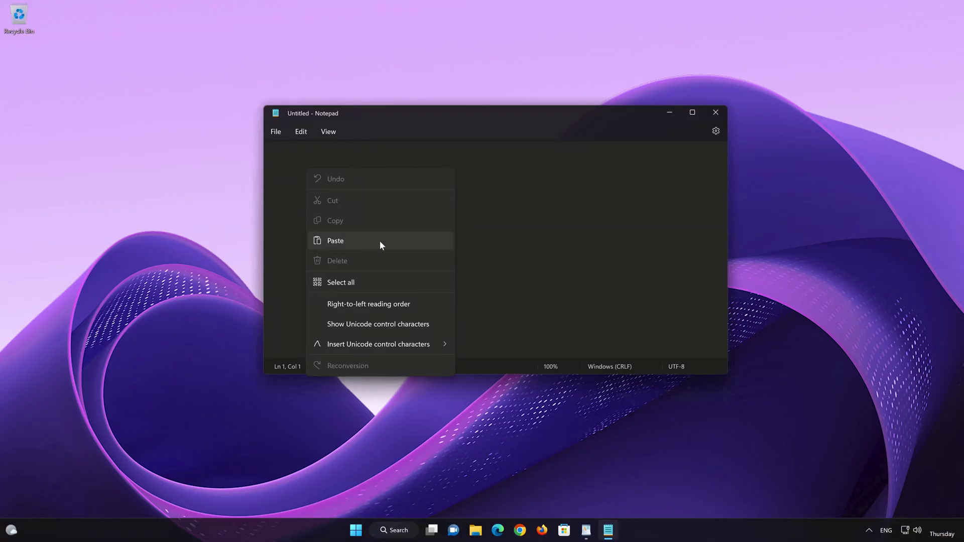
click(356, 240)
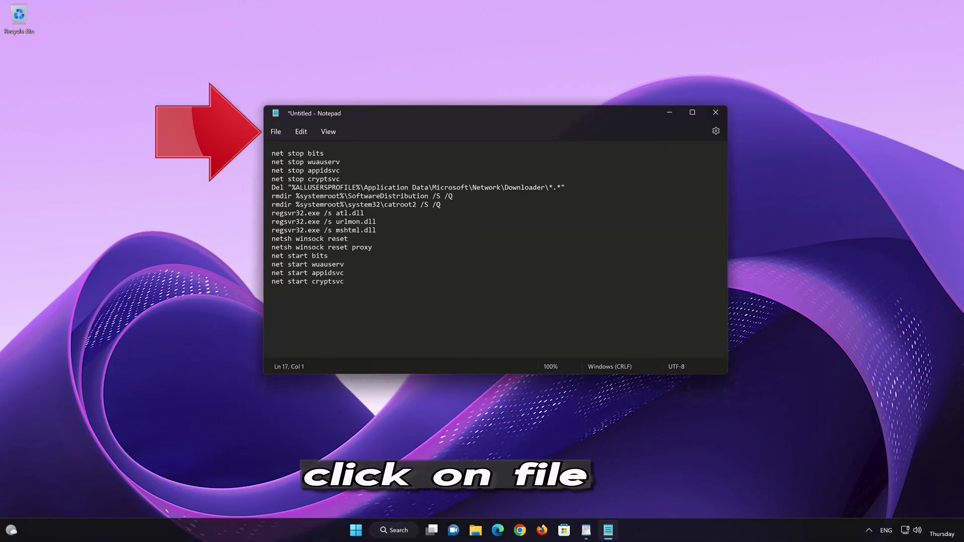
Step: Save the Notepad file to the Desktop as FIX.BAT with the type All files, and close Notepad
click(275, 133)
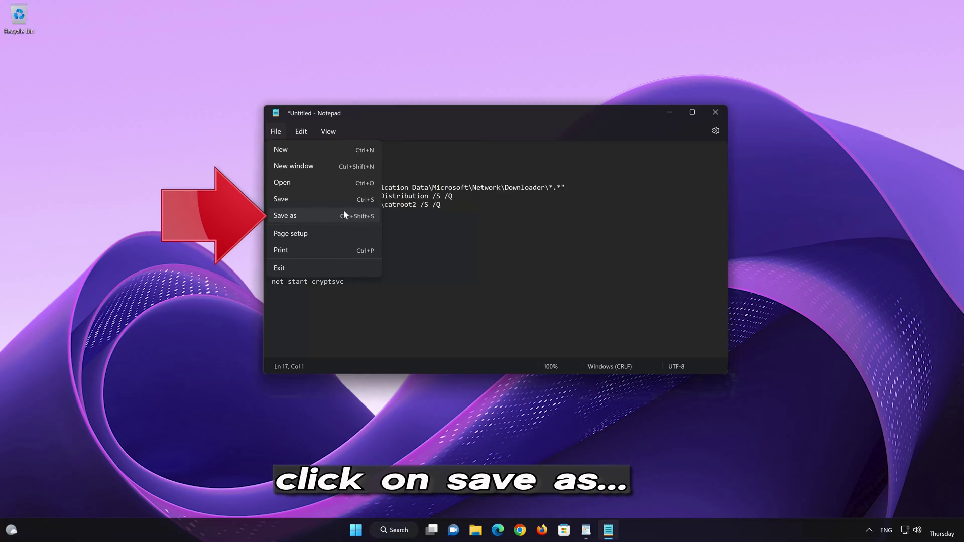
click(313, 215)
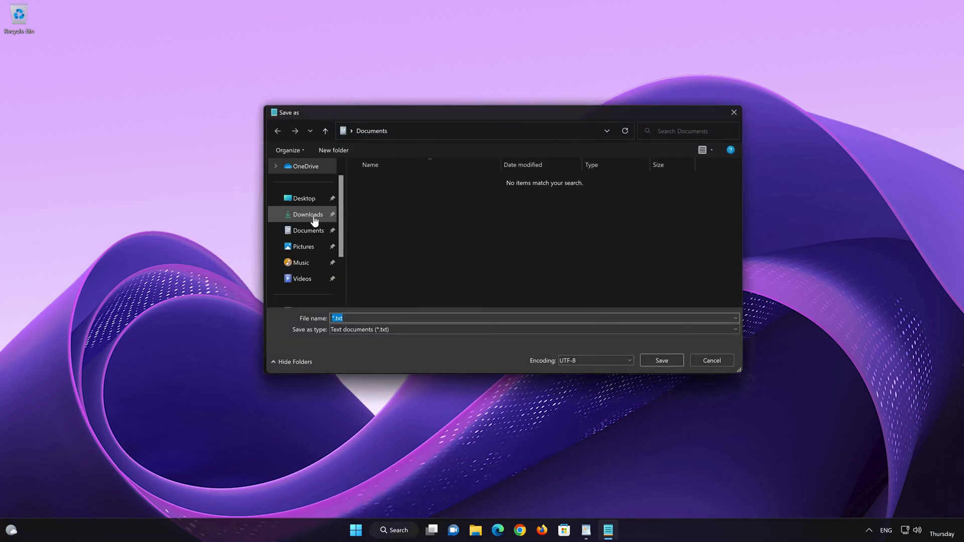
click(349, 328)
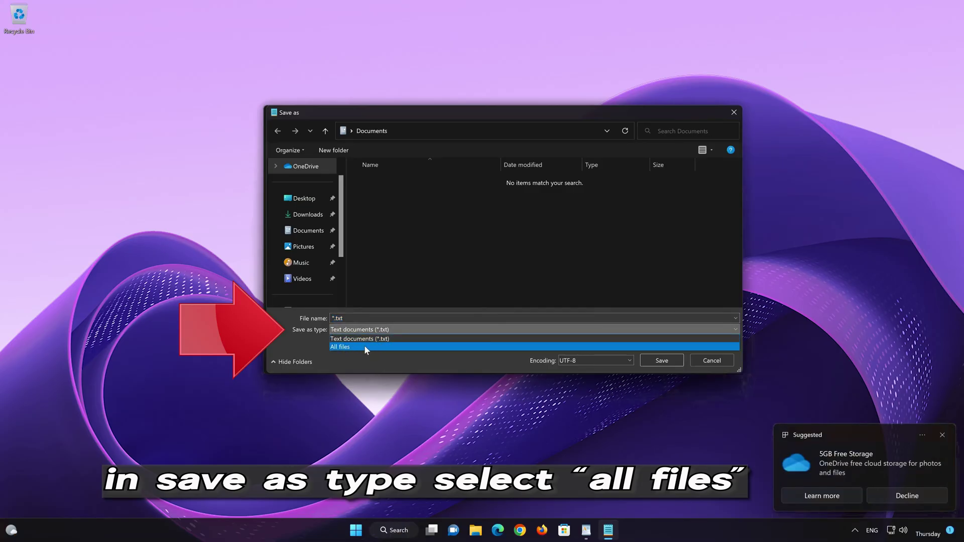
click(364, 347)
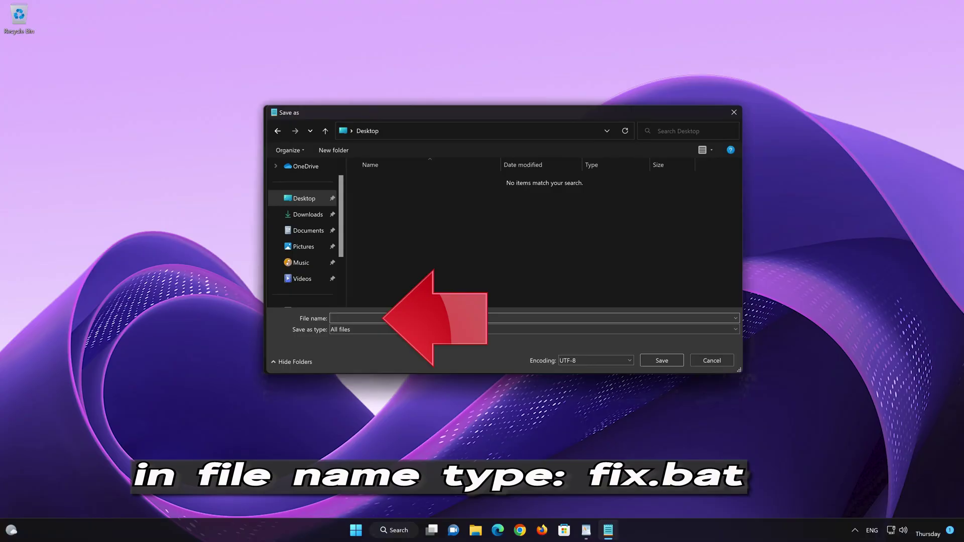
text(FIX.BAT)
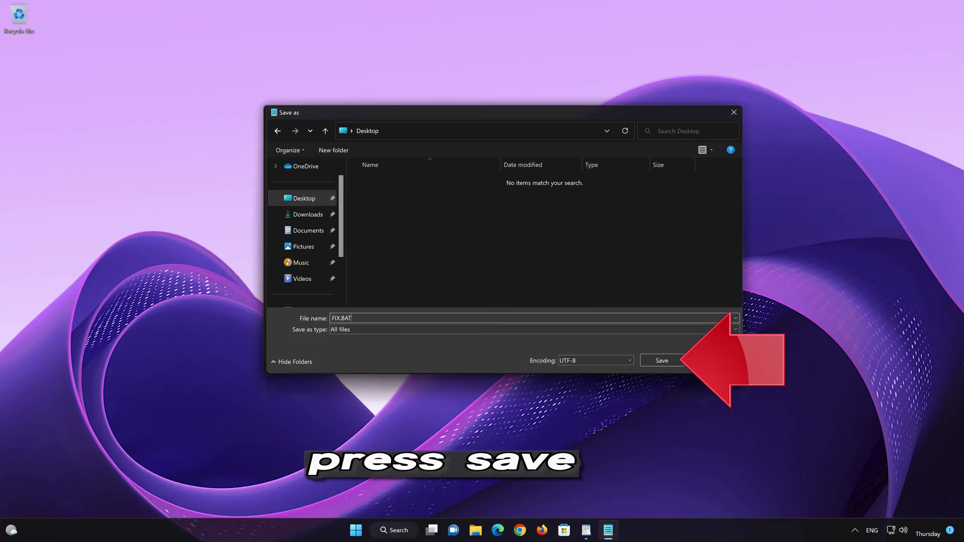
click(661, 361)
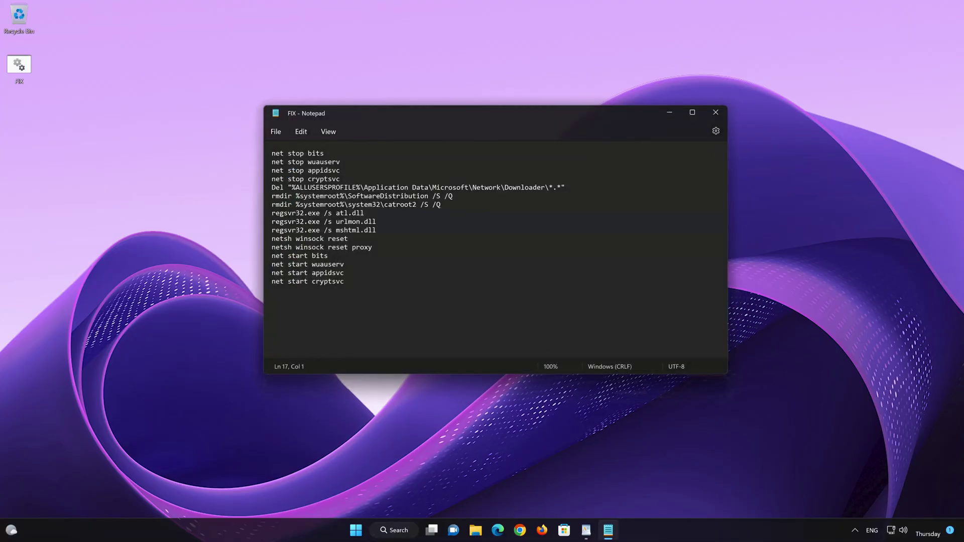
click(715, 113)
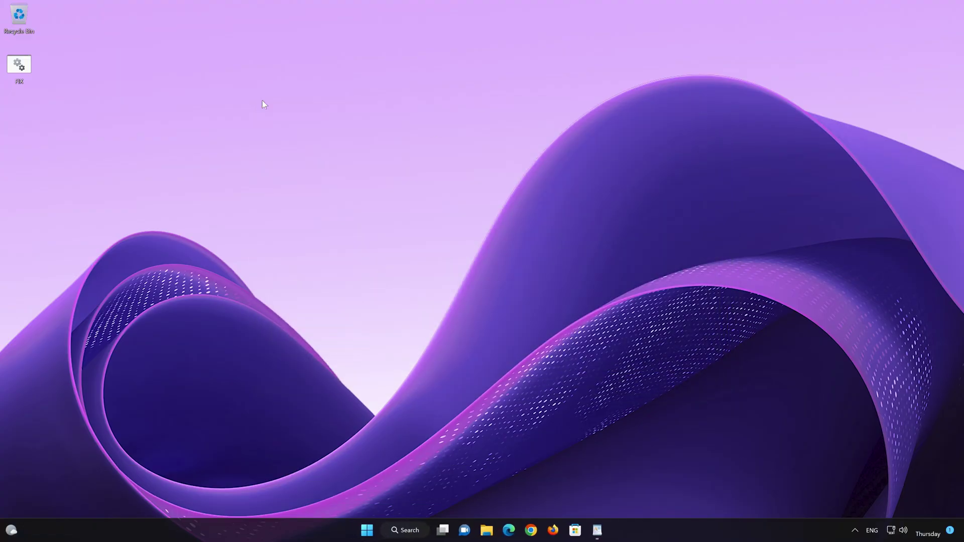
Step: Run the FIX batch file on the desktop as administrator and allow it to make changes to the device
right_click(21, 74)
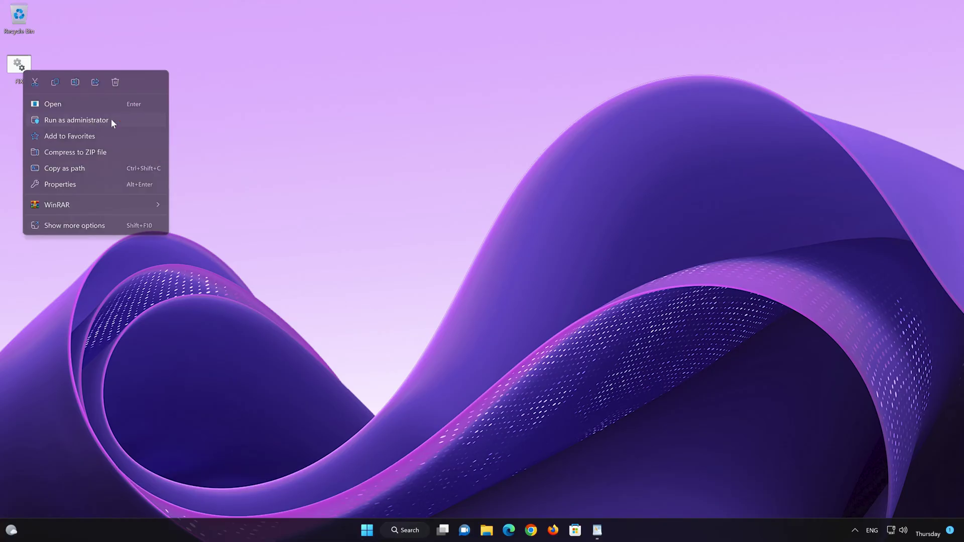
click(75, 120)
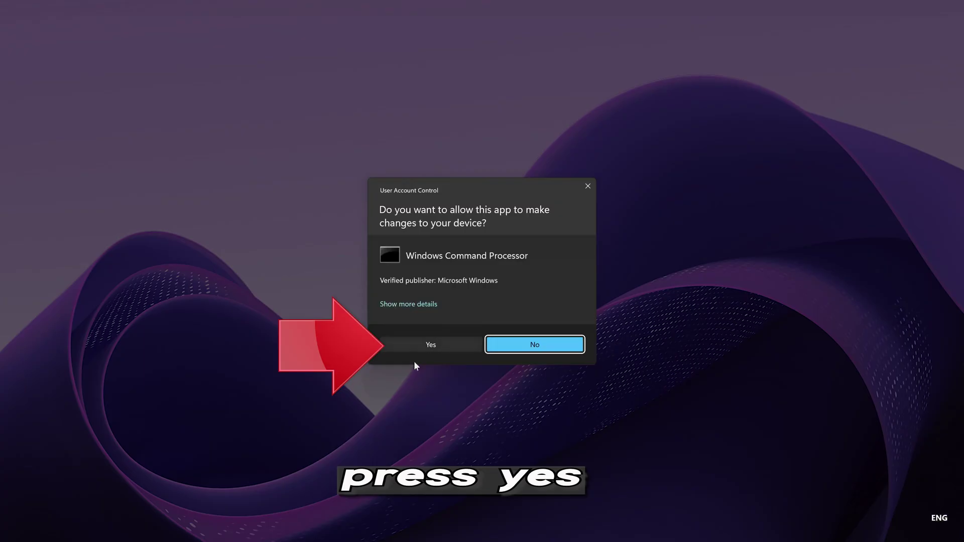
click(435, 345)
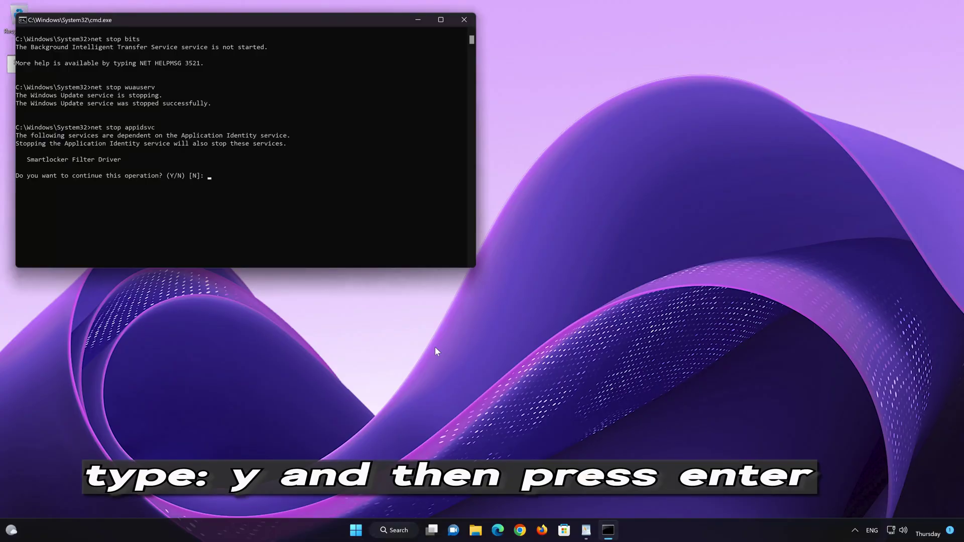
Step: Answer Y to the batch script's prompts to stop the Application Identity service's dependents and delete the Downloader folder files
text(Y)
key(Return)
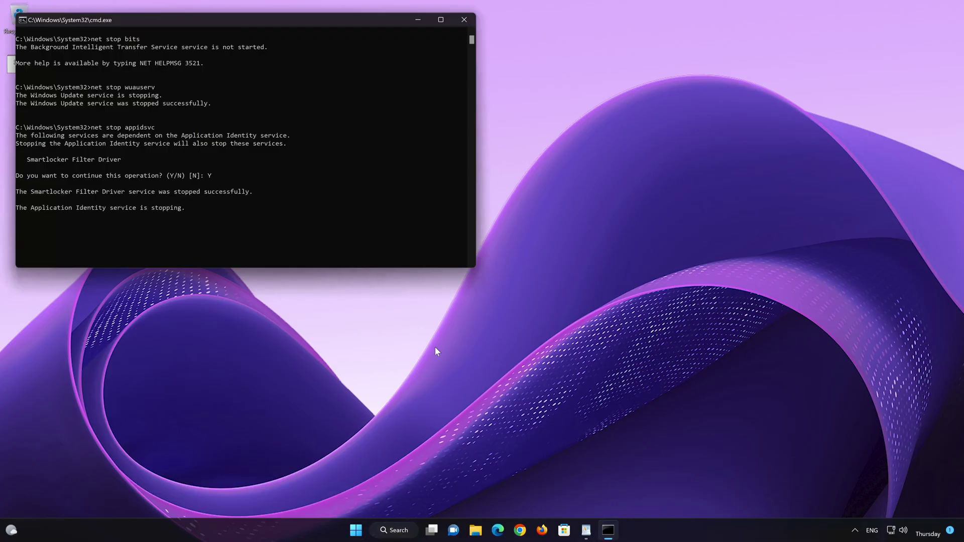
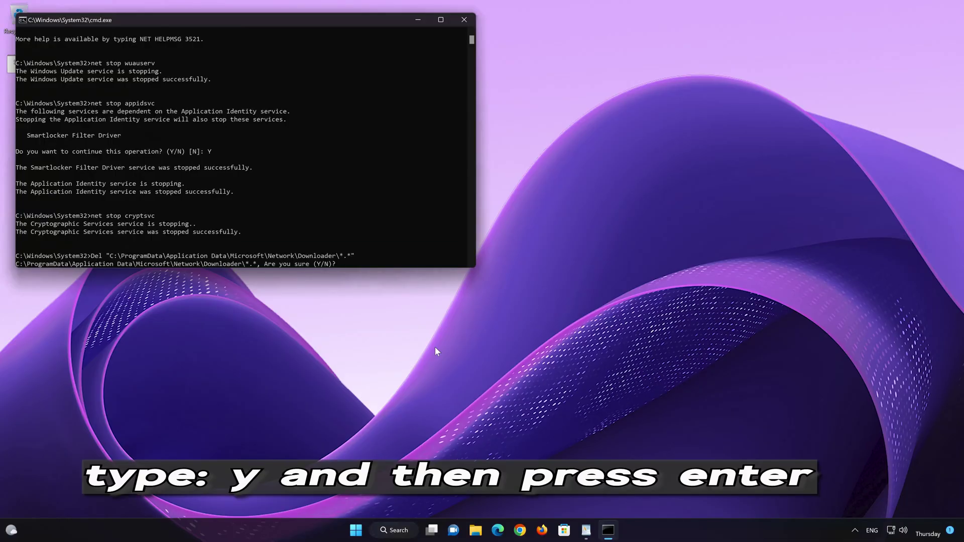
text(Y)
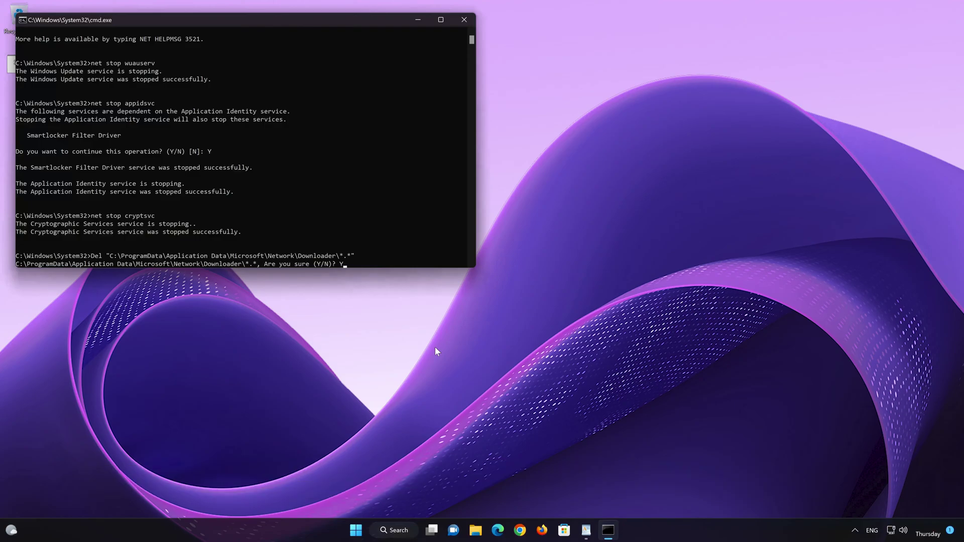
key(Return)
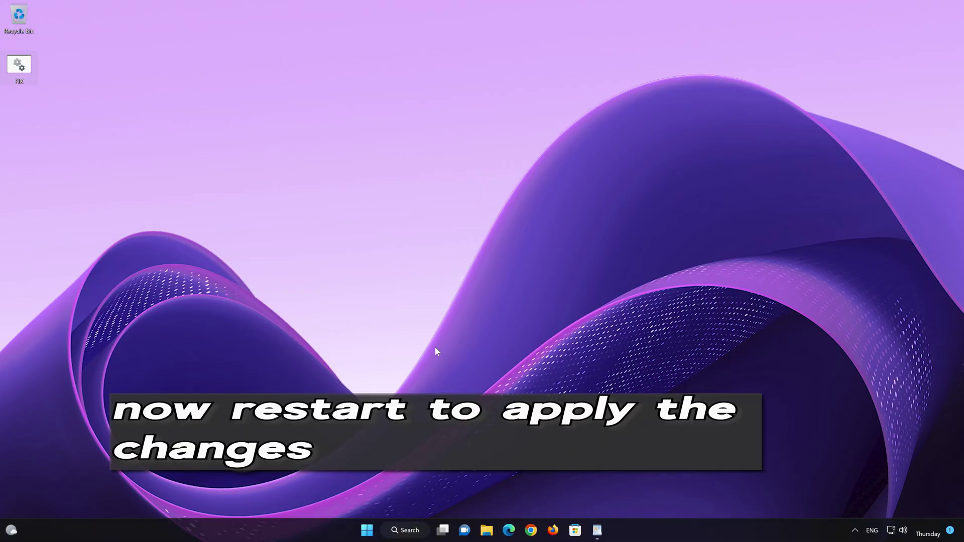
Step: Bring up the WordPad document with the reset commands and close it without saving
click(598, 530)
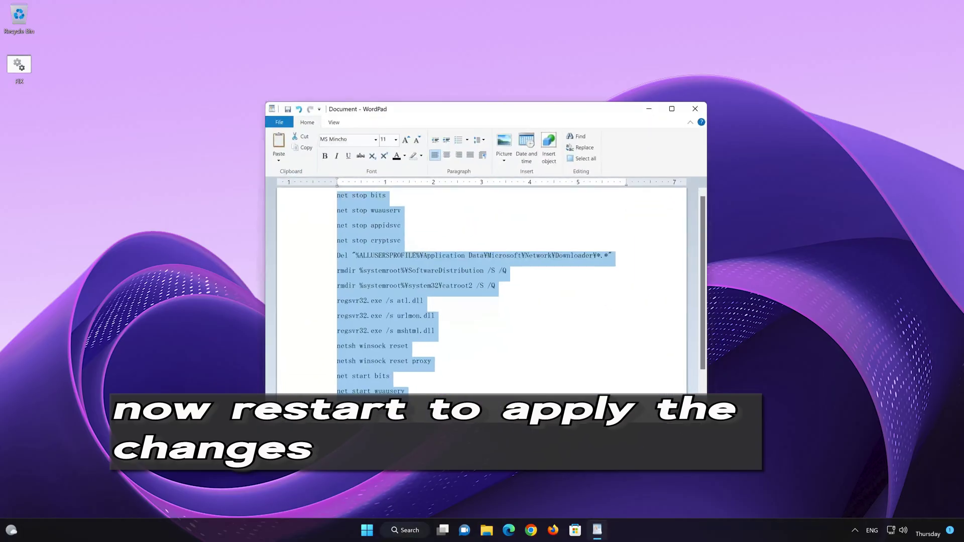
click(696, 110)
click(503, 271)
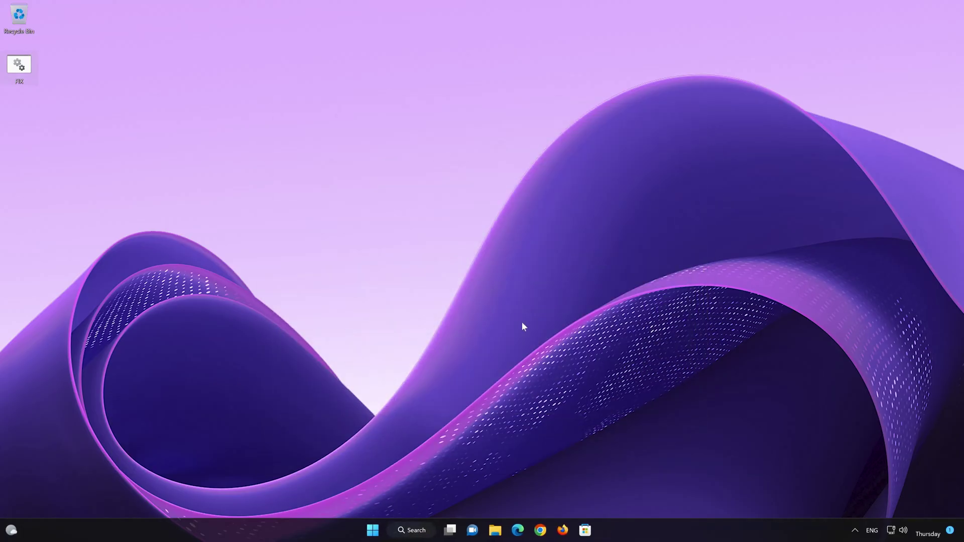
Step: Restart the computer from Start to apply the update component reset
click(379, 529)
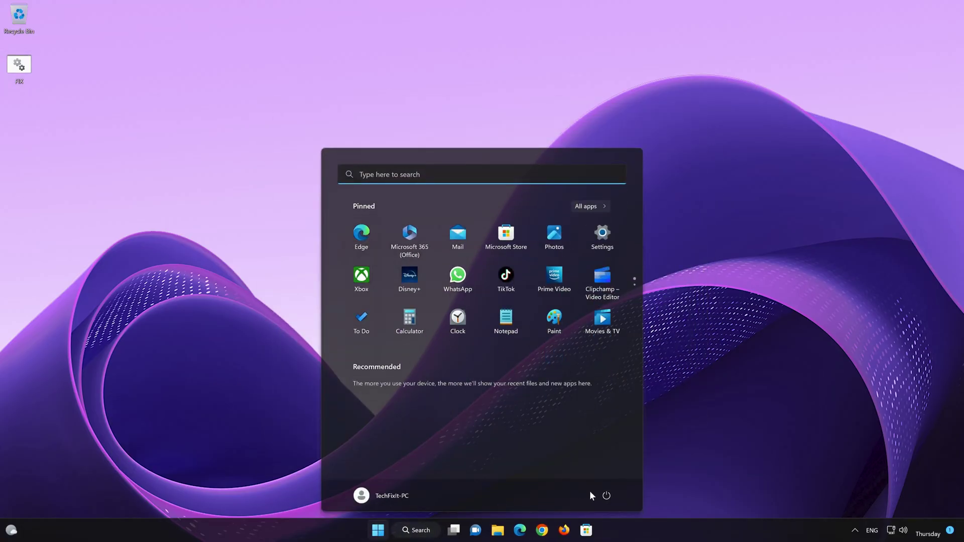
click(605, 495)
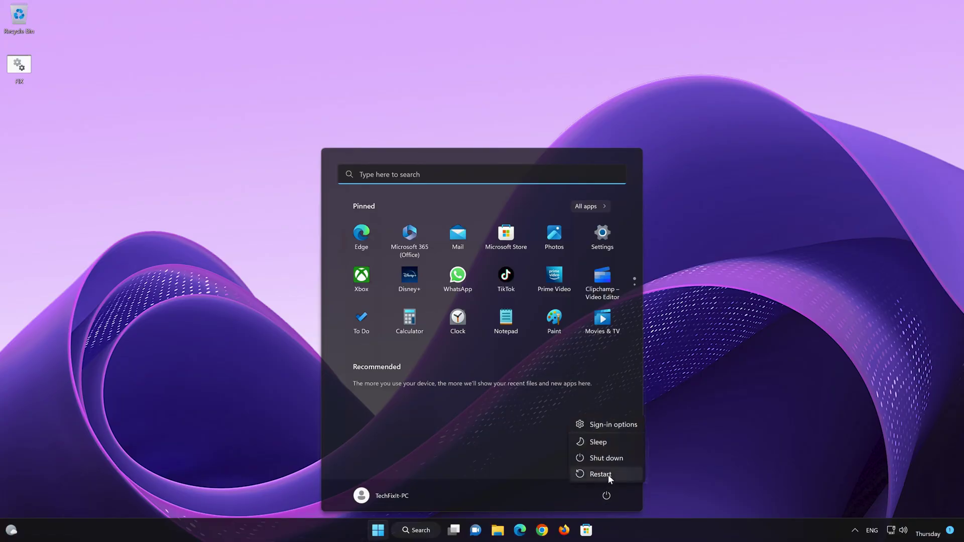
click(609, 475)
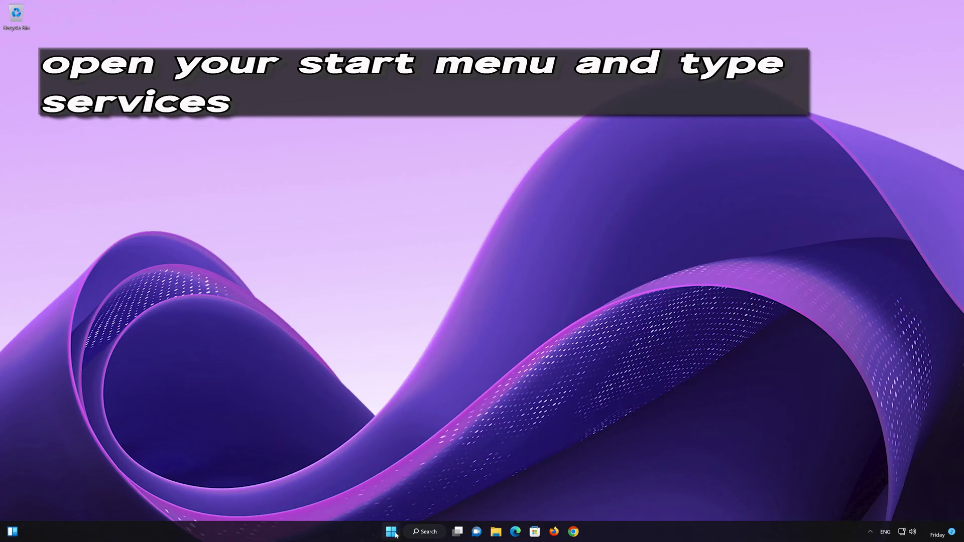
Step: Search for services from Start and open the Services app
click(392, 532)
text(services)
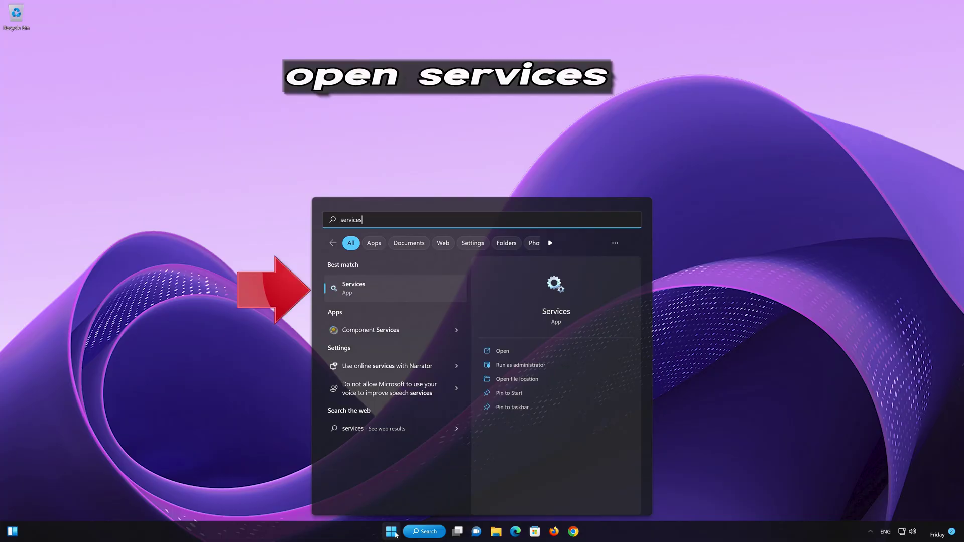
click(409, 294)
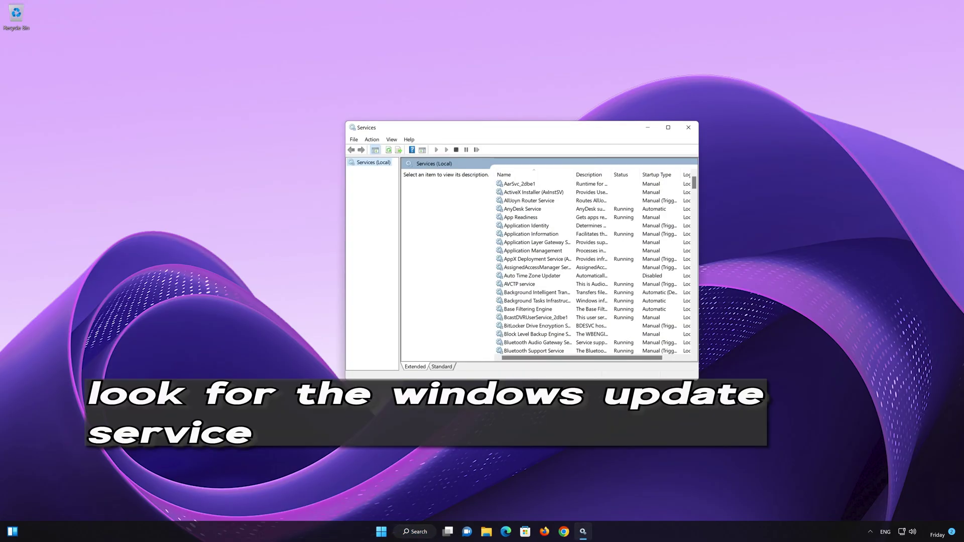
Step: Find the Windows Update service in the services list and open its properties
click(521, 285)
scroll(521, 287, down, 15)
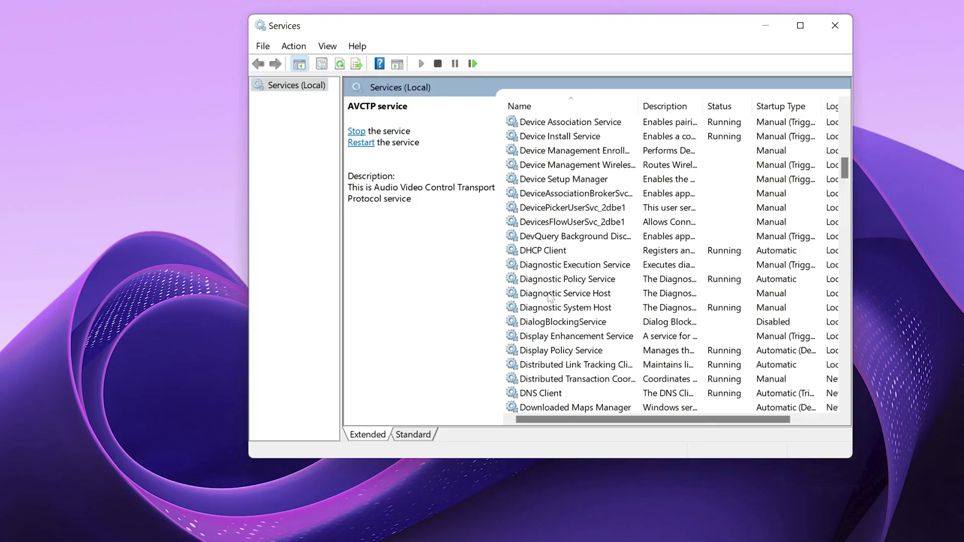
scroll(549, 297, down, 20)
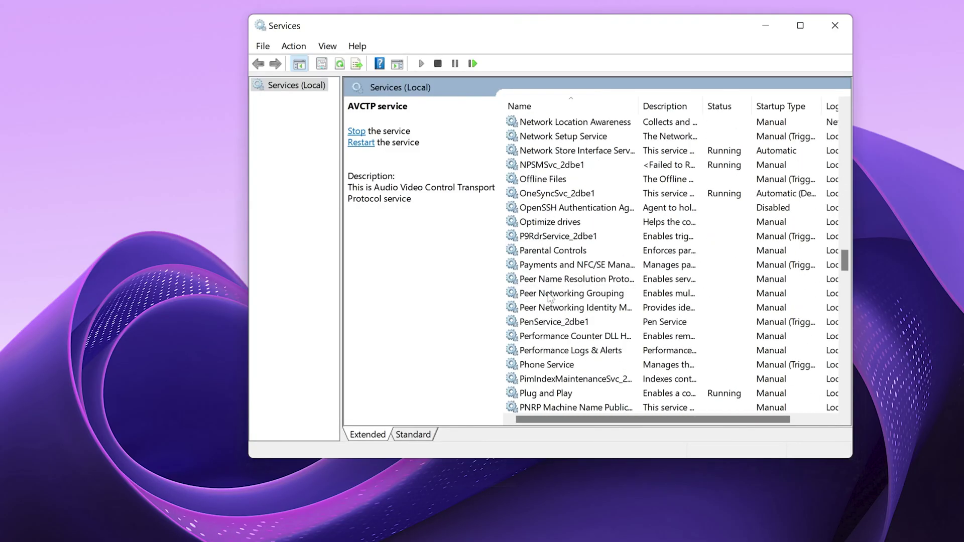
scroll(550, 297, down, 20)
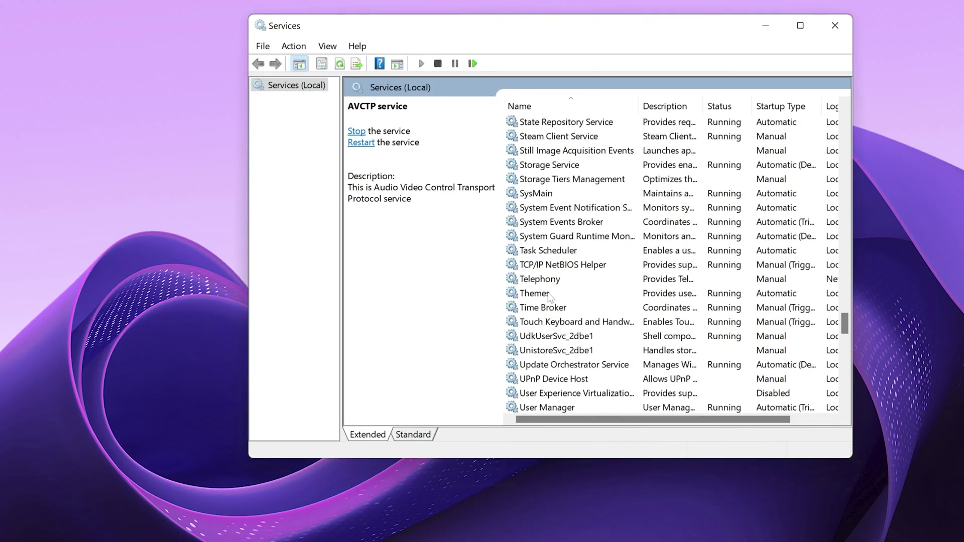
scroll(550, 297, down, 11)
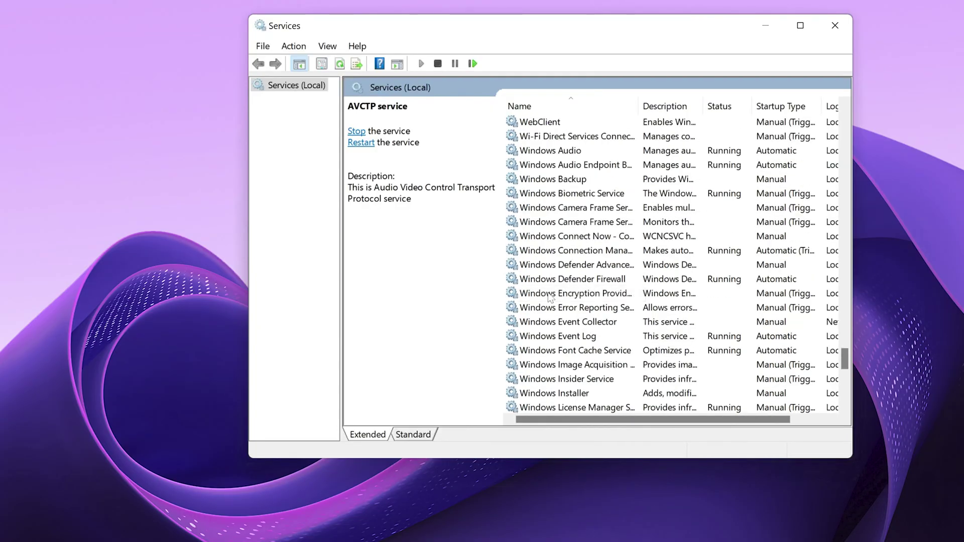
scroll(550, 298, down, 6)
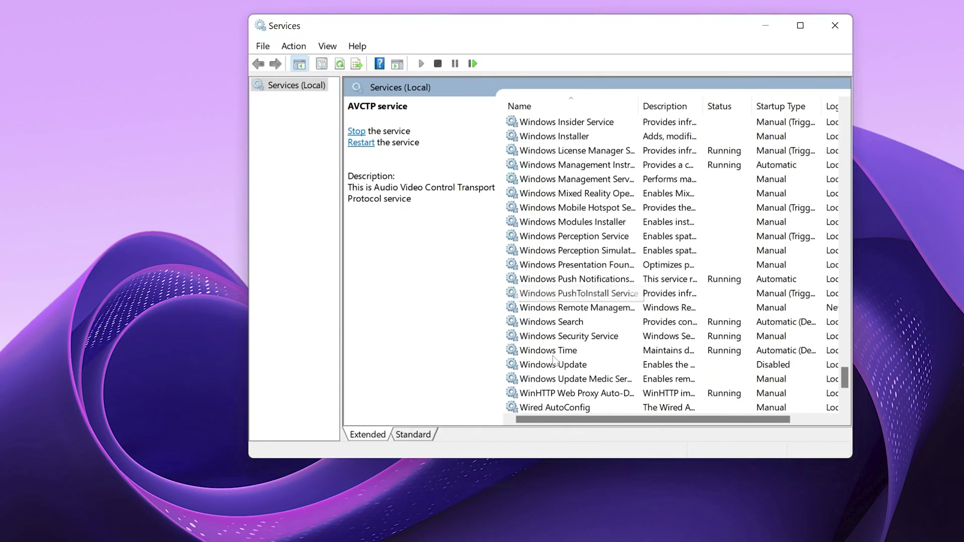
click(554, 360)
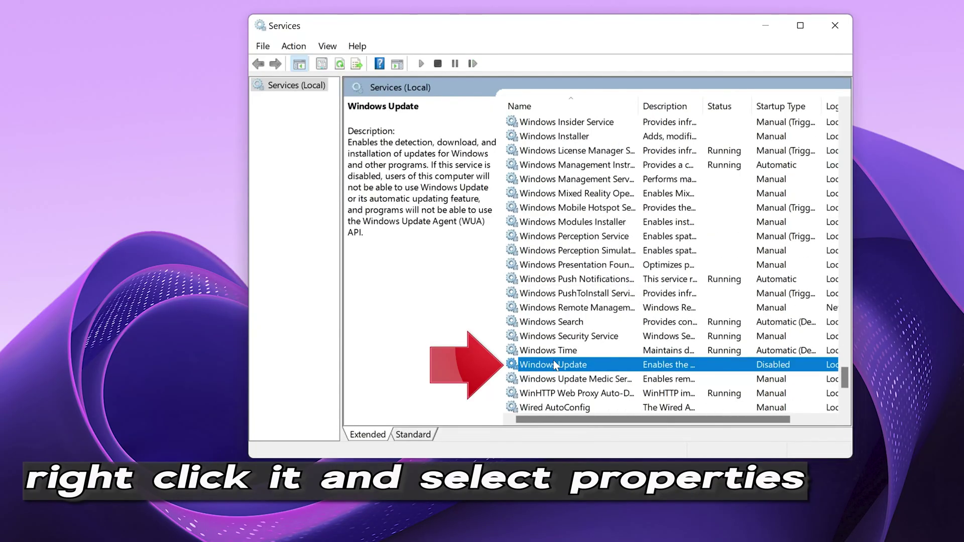
right_click(589, 368)
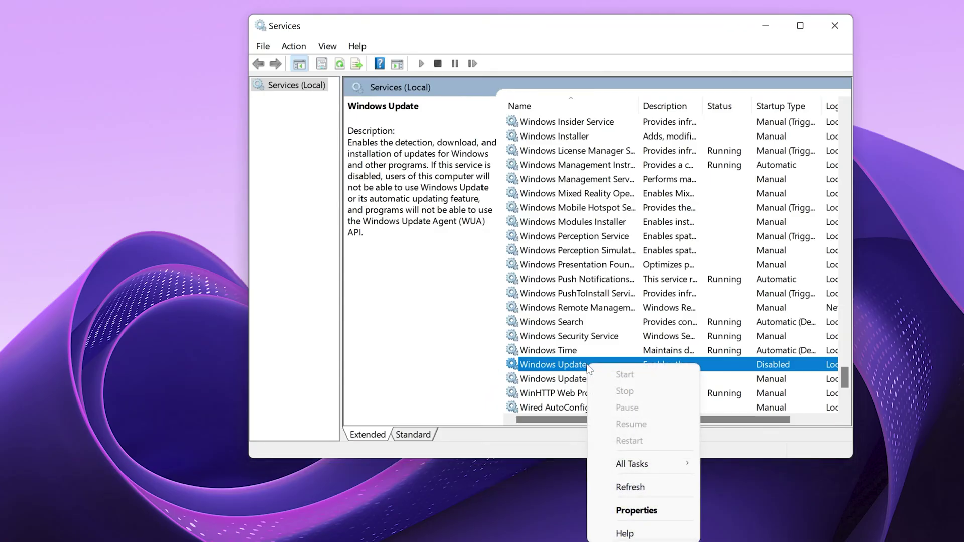
click(660, 511)
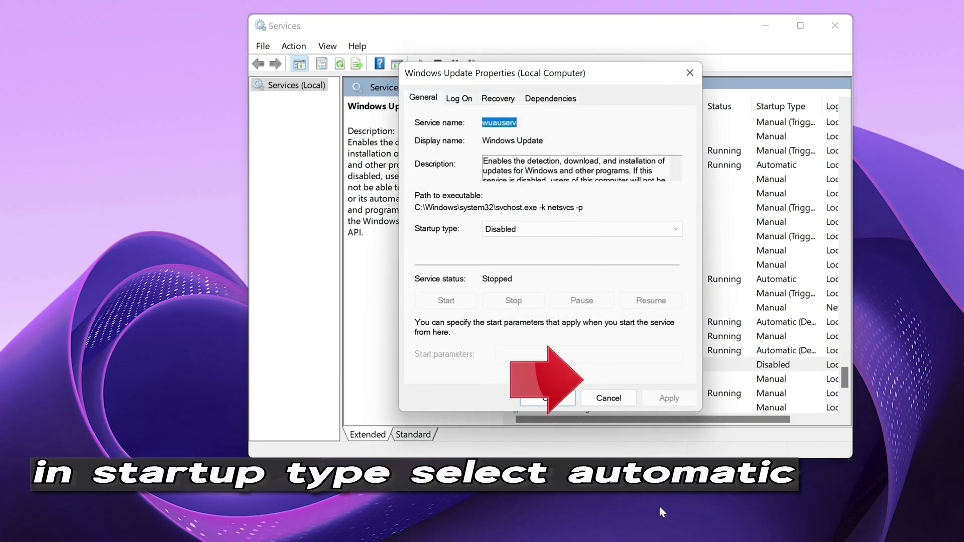
Step: Set the Windows Update service's startup type to Automatic and apply the change
click(539, 231)
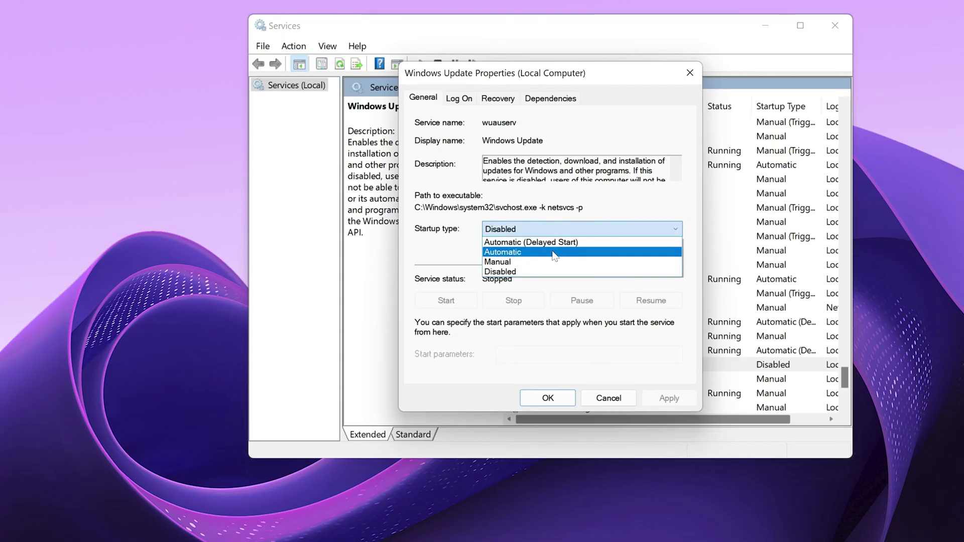
click(554, 252)
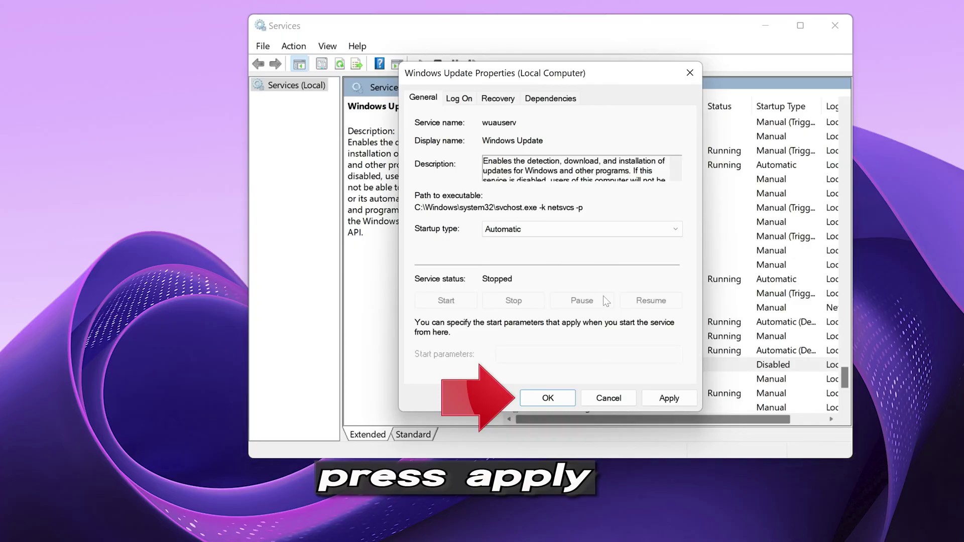
click(666, 397)
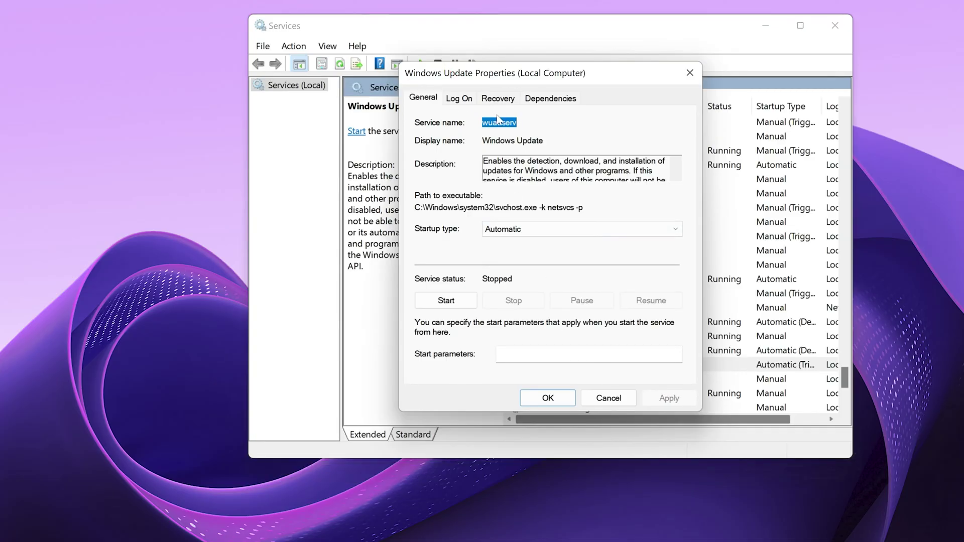
Step: Set the second-failure recovery action to Restart the Service, save the properties, and start the Windows Update service
click(508, 99)
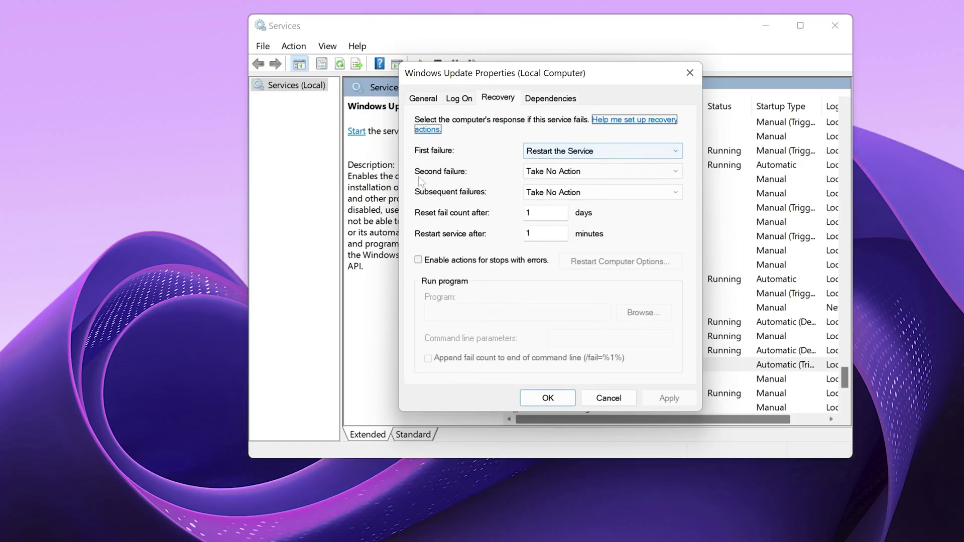
click(541, 173)
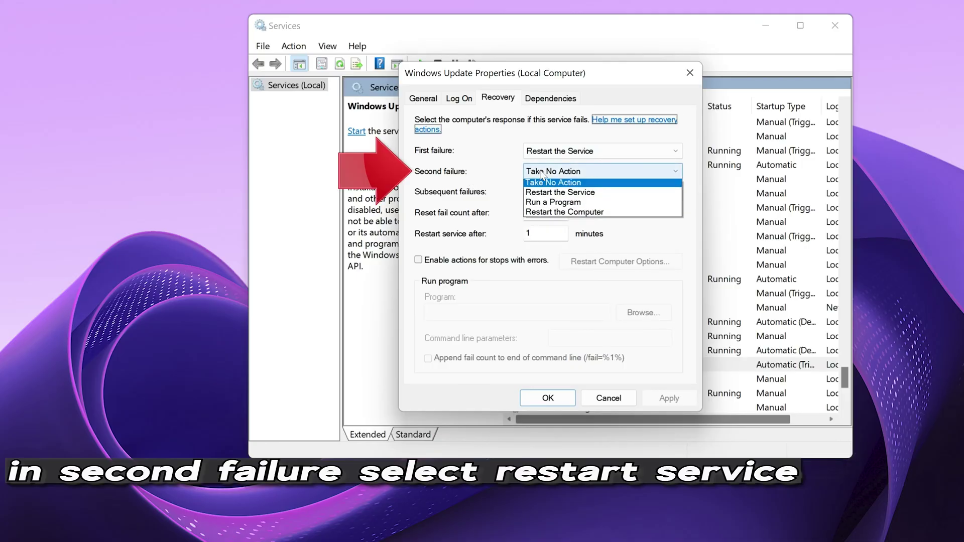
click(561, 195)
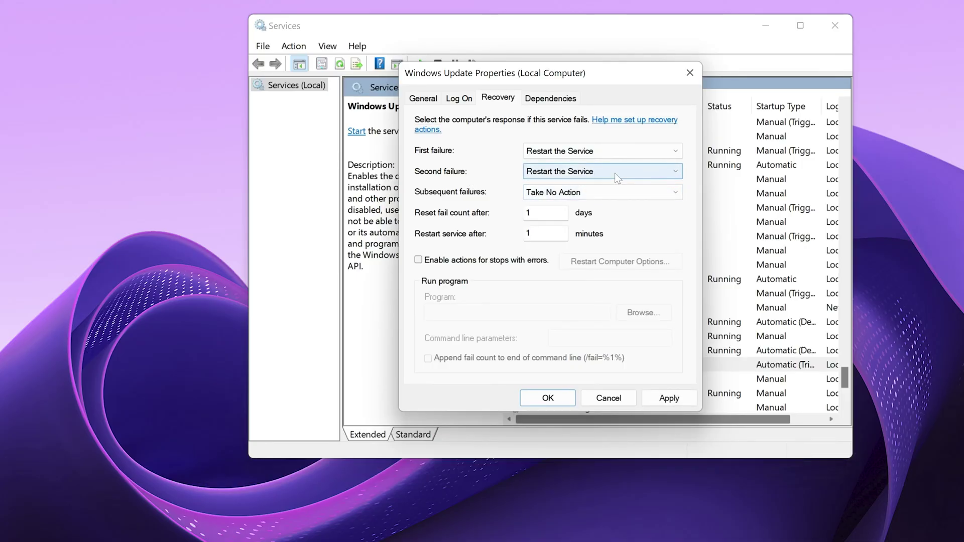
click(663, 397)
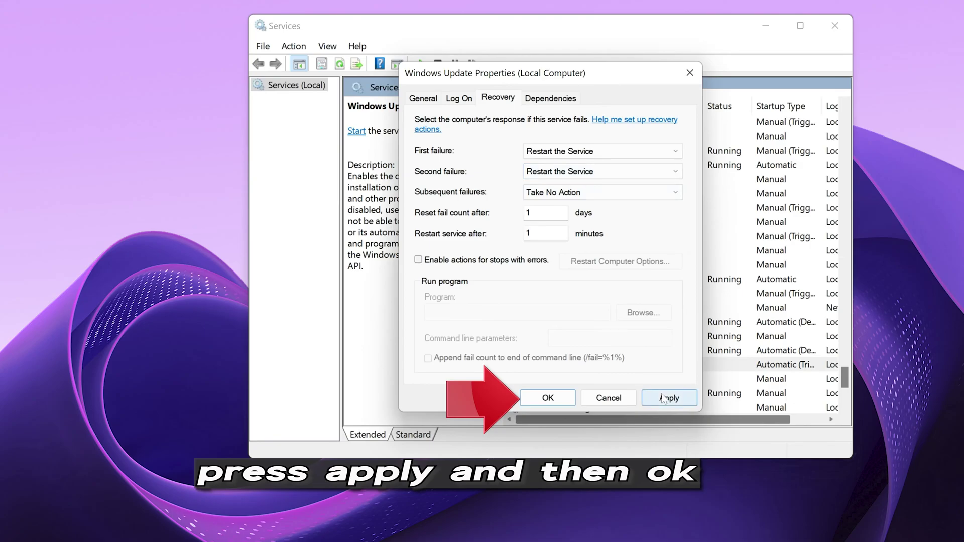
click(548, 398)
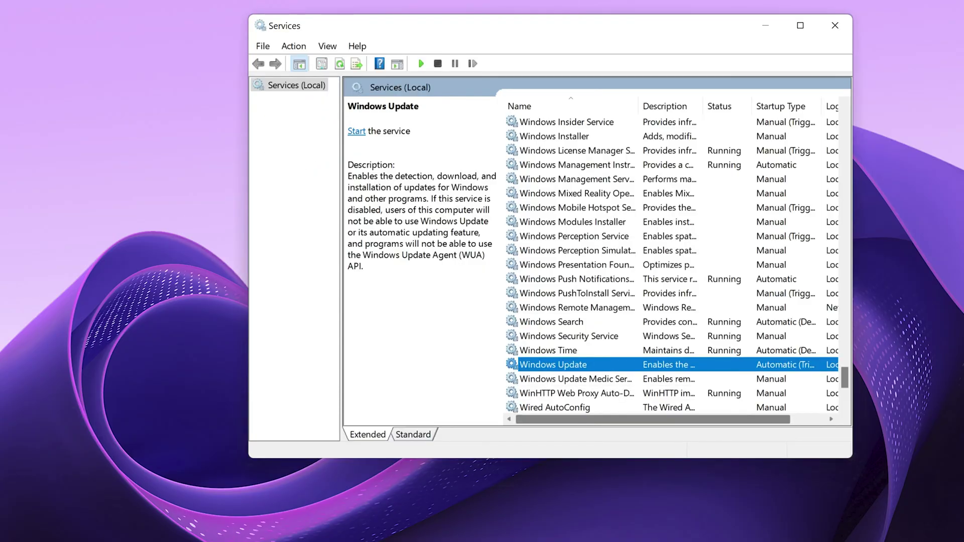
click(357, 134)
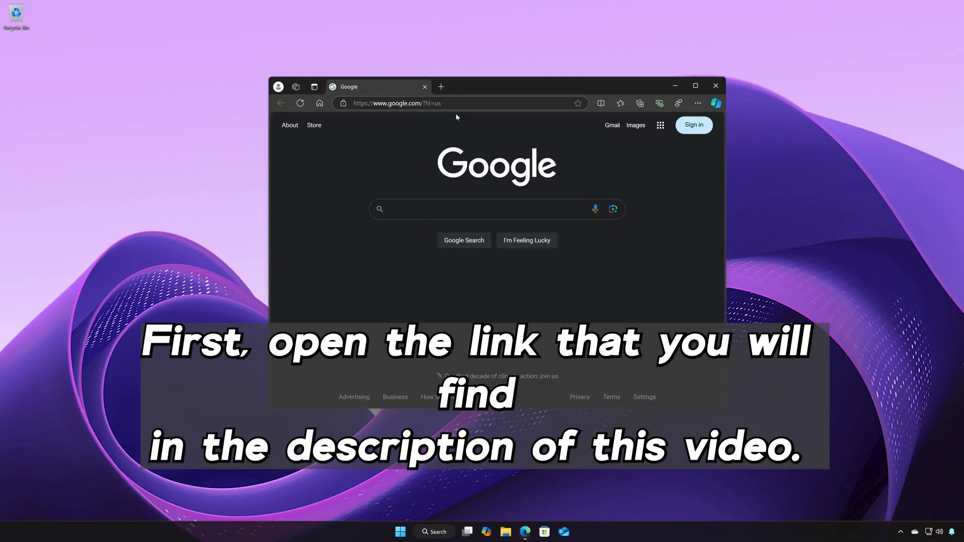
right_click(457, 103)
click(484, 225)
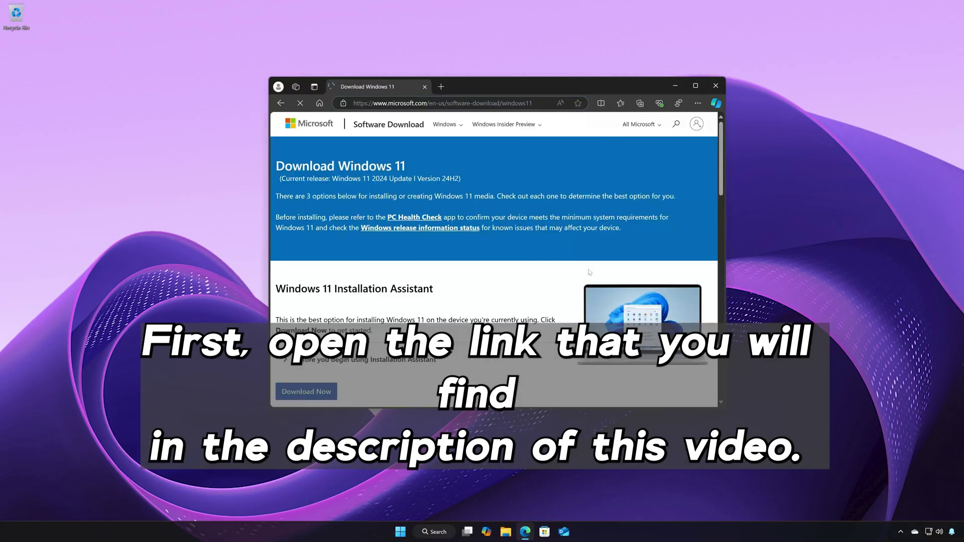
scroll(625, 185, down, 3)
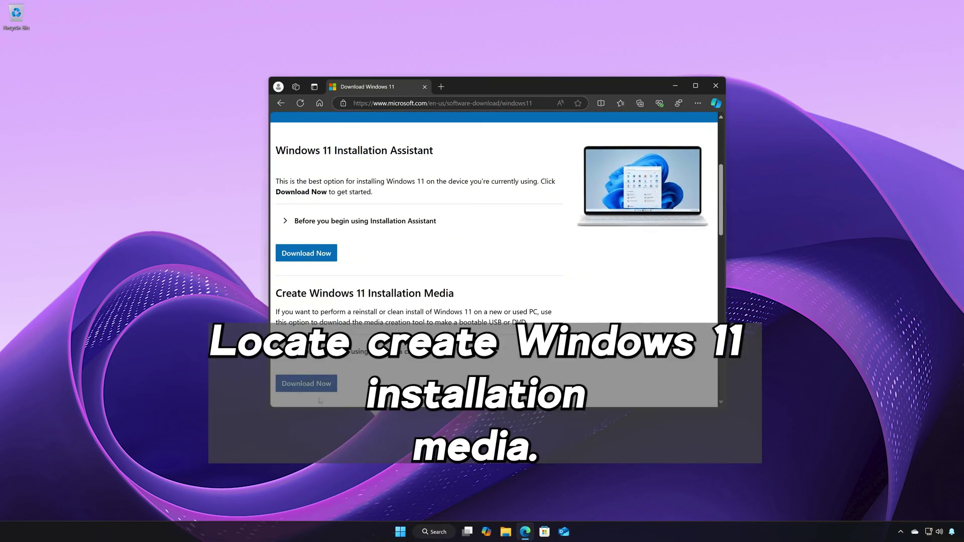
click(325, 384)
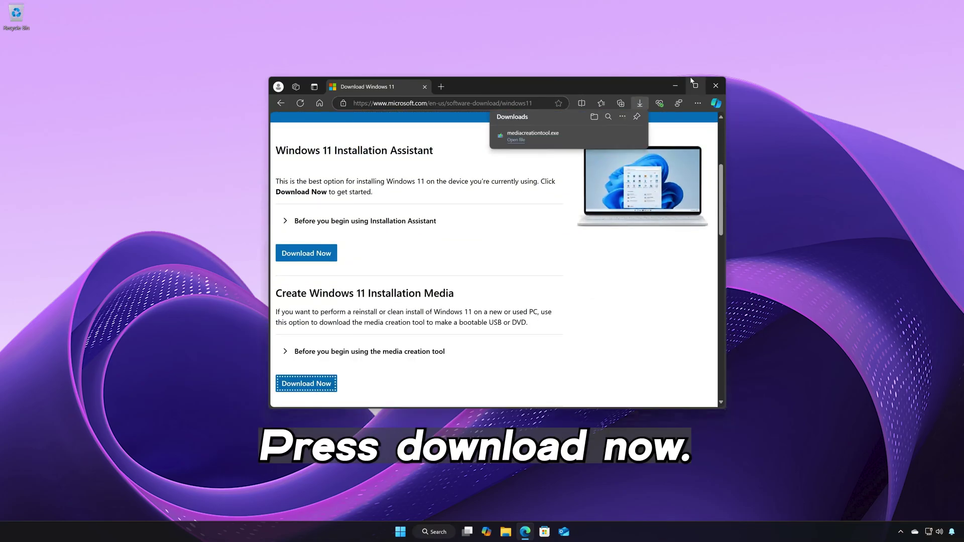
Step: Run the downloaded mediacreationtool.exe with permission to make changes, close the browser, and accept the license terms
click(556, 136)
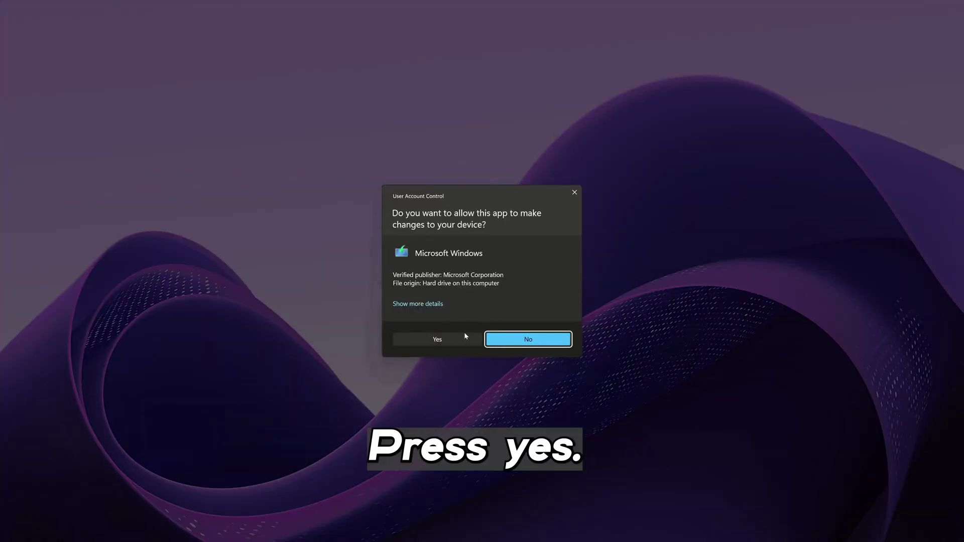
click(437, 341)
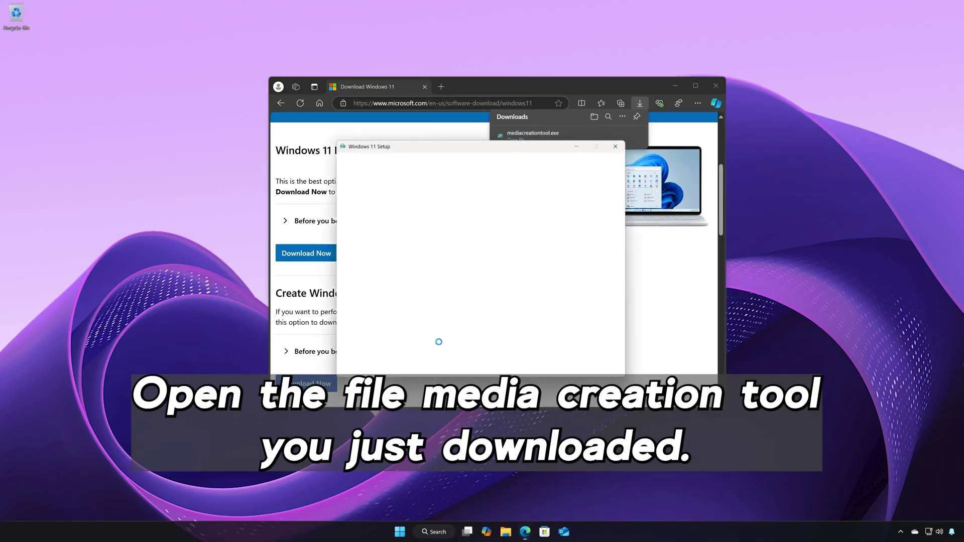
click(720, 87)
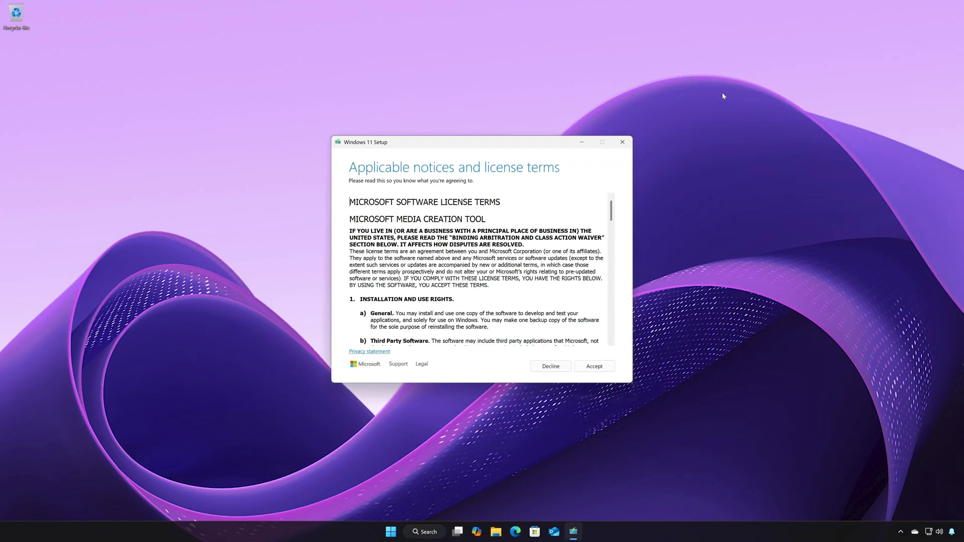
click(594, 369)
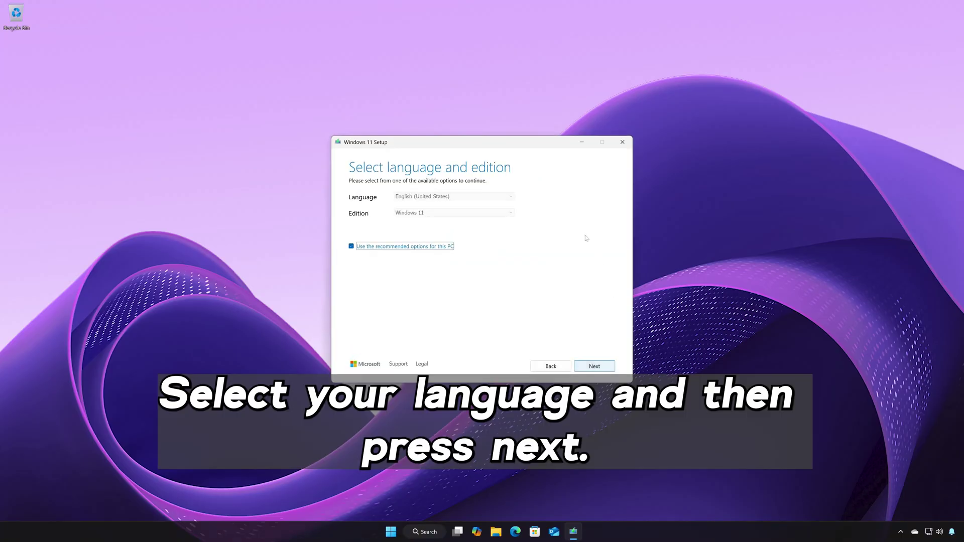
Step: Keep the recommended language and edition, create the installation media as an ISO file named Windows 11 on the Desktop, and finish the media creation tool
click(591, 371)
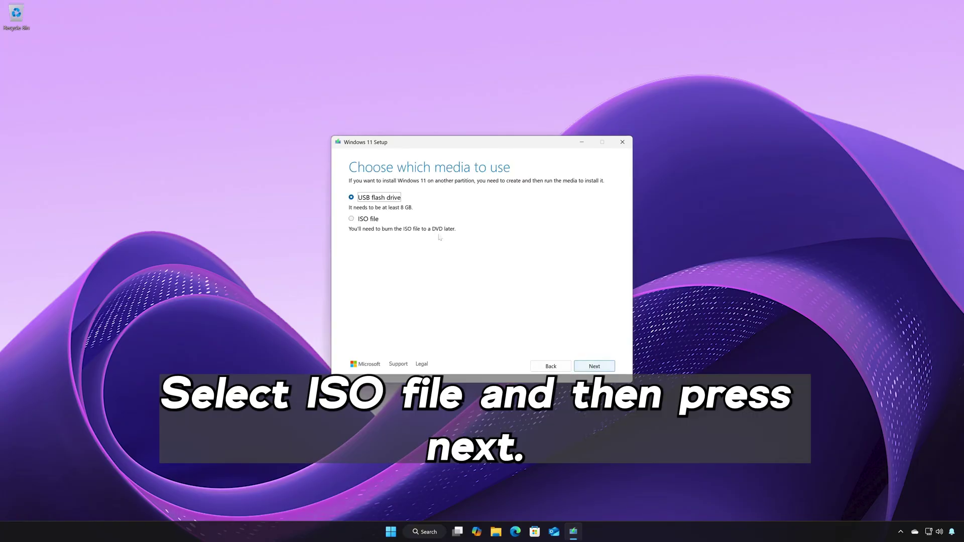
click(352, 220)
click(594, 367)
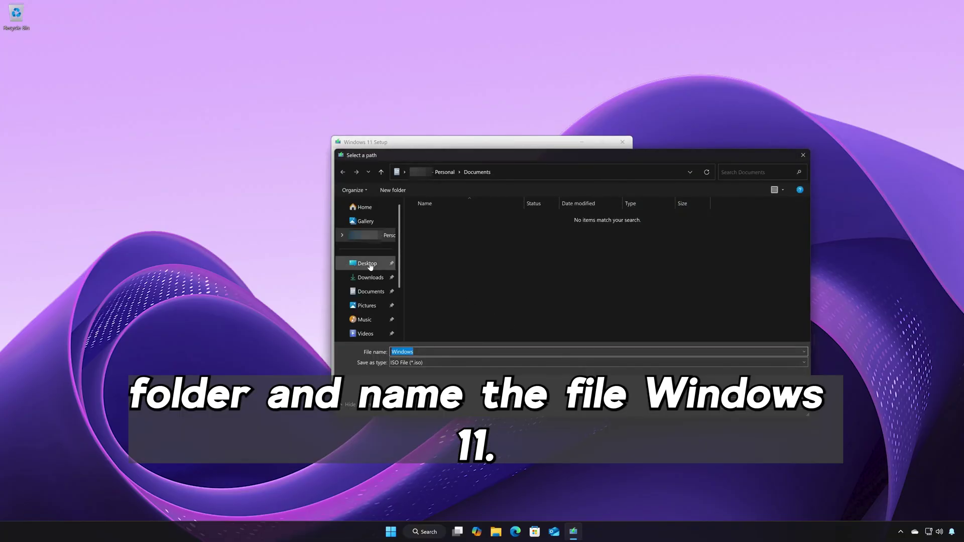
click(367, 264)
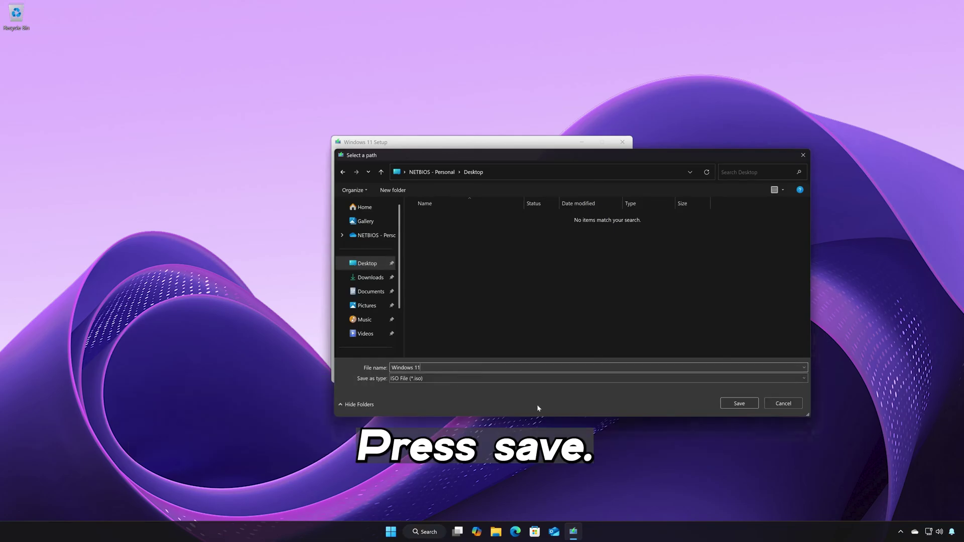
click(737, 404)
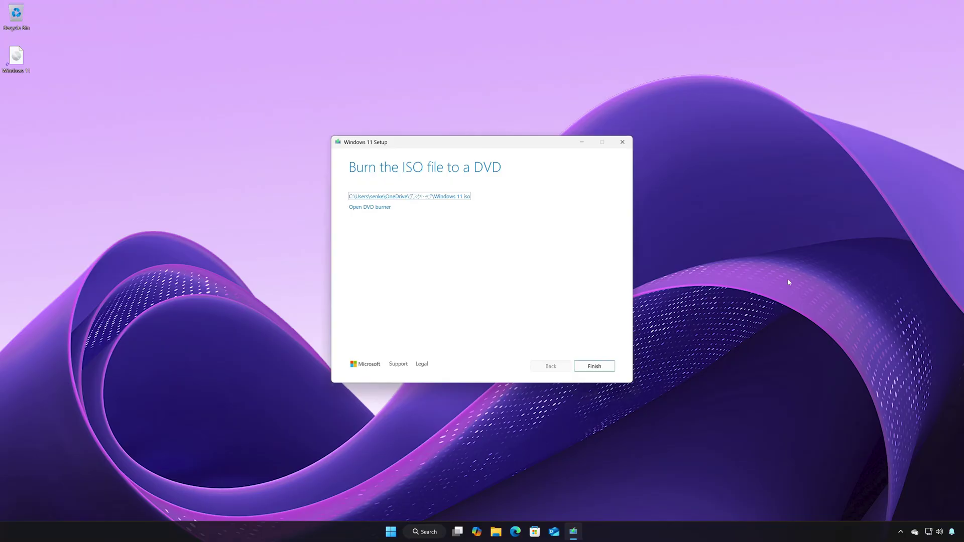
click(607, 367)
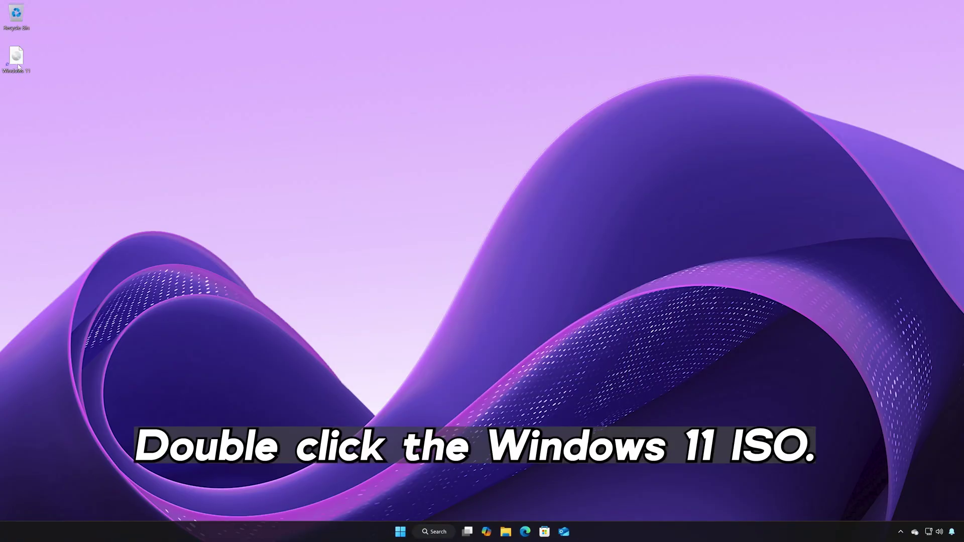
Step: Mount the Windows 11 ISO from the desktop, run its setup application with permission to make changes, and close the drive's folder window
double_click(14, 61)
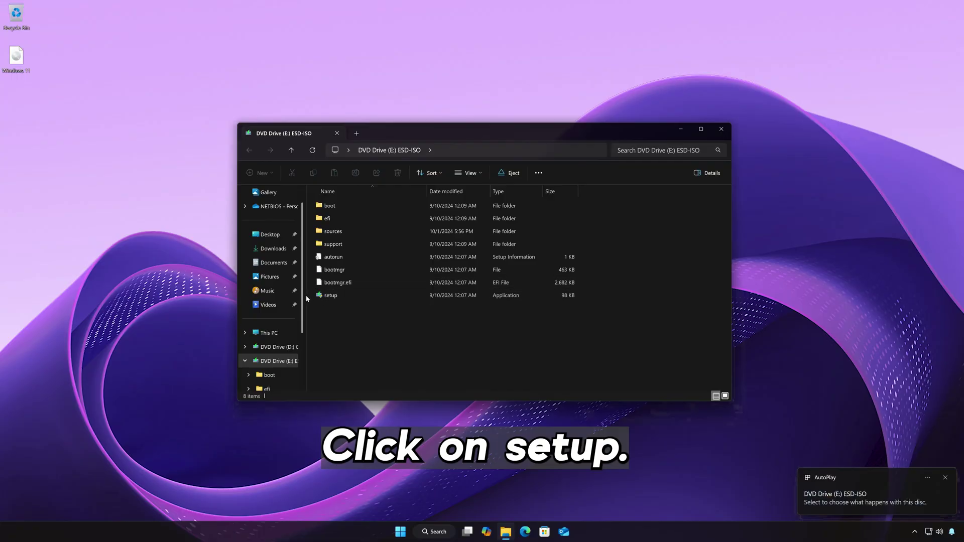
double_click(331, 296)
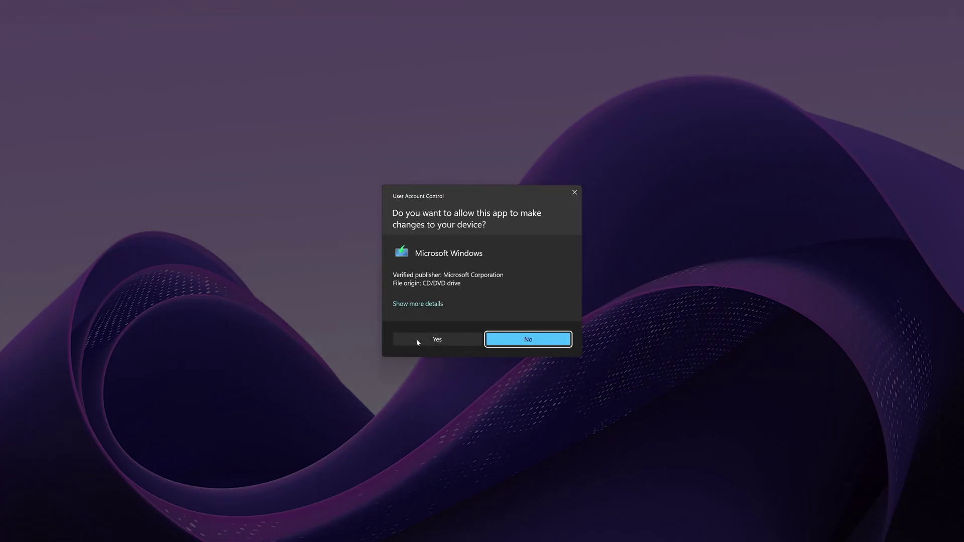
click(417, 341)
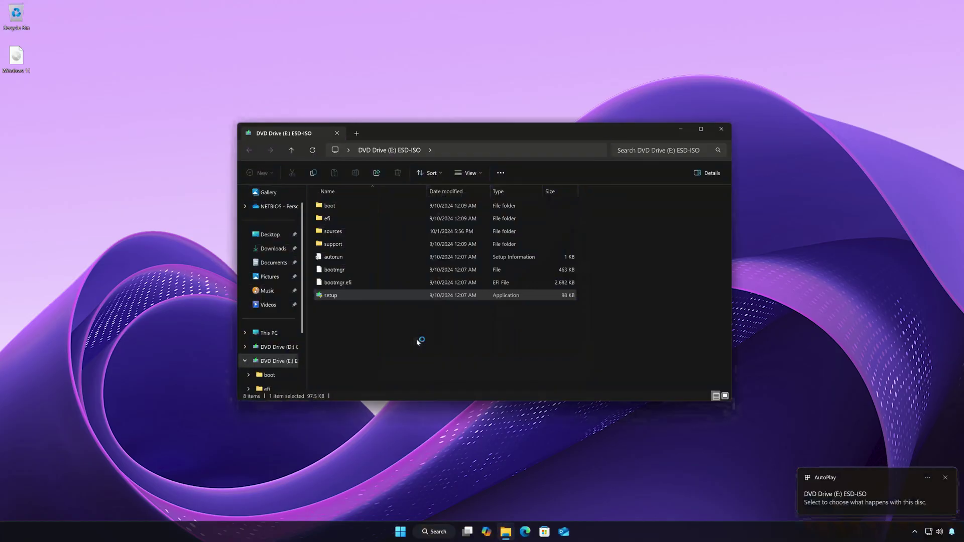
click(721, 132)
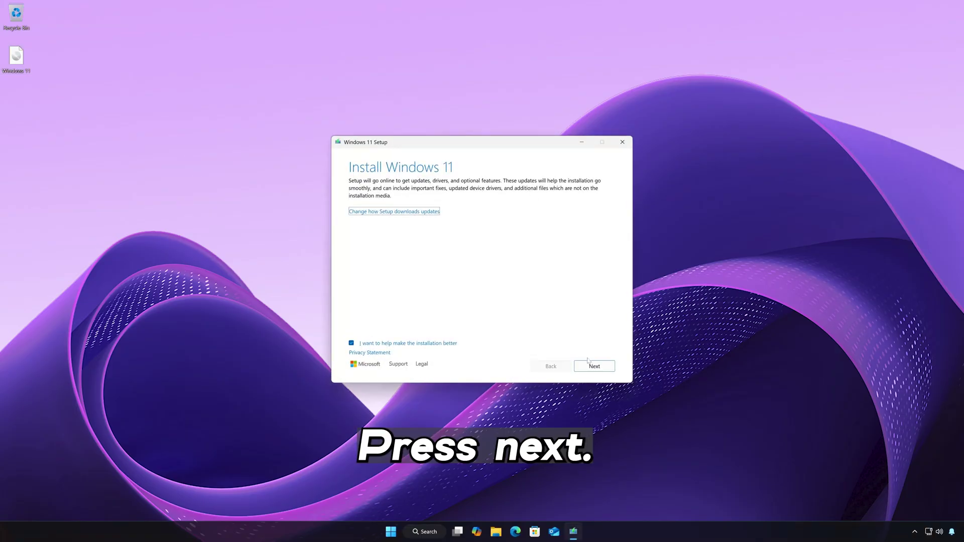
Step: Proceed through Windows 11 Setup, accept the license terms, and start installing Windows 11 Pro while keeping personal files and apps
click(602, 370)
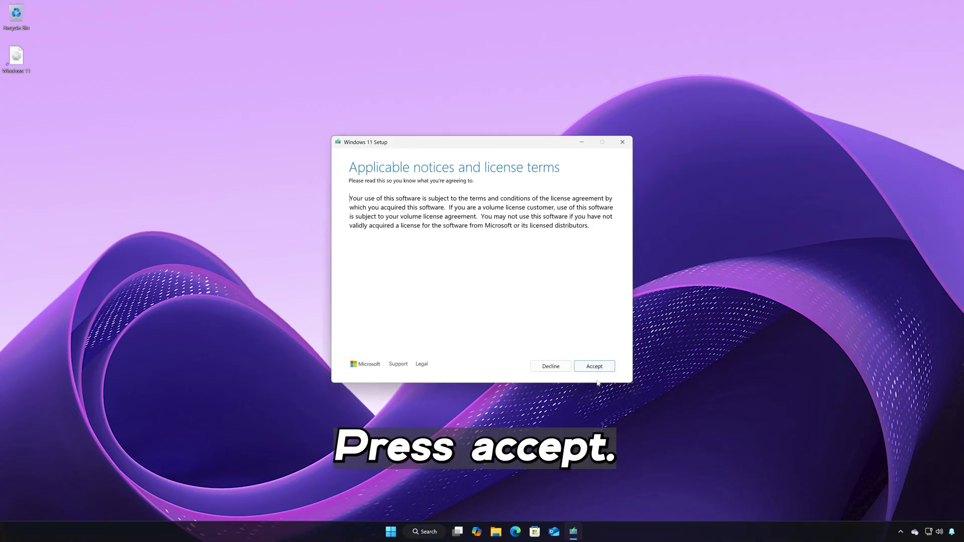
click(595, 366)
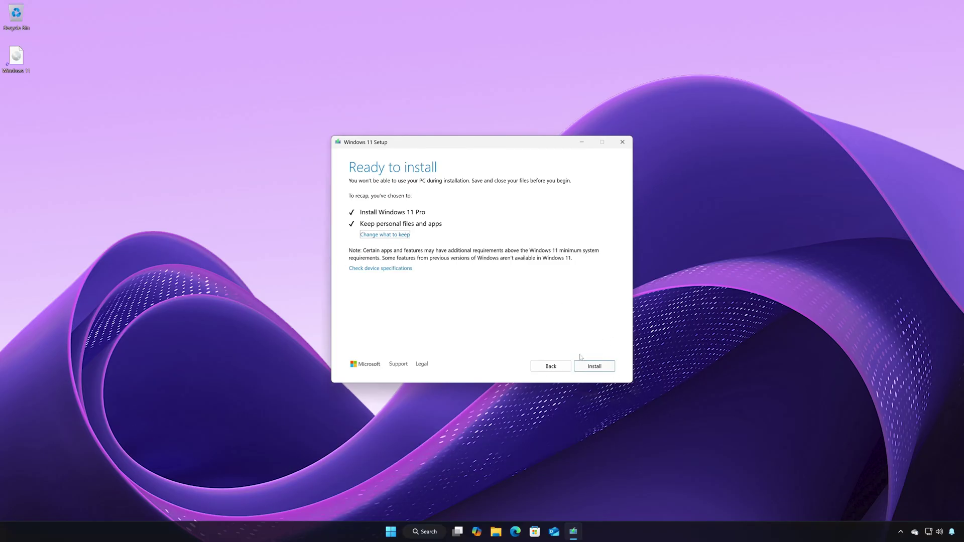
click(600, 370)
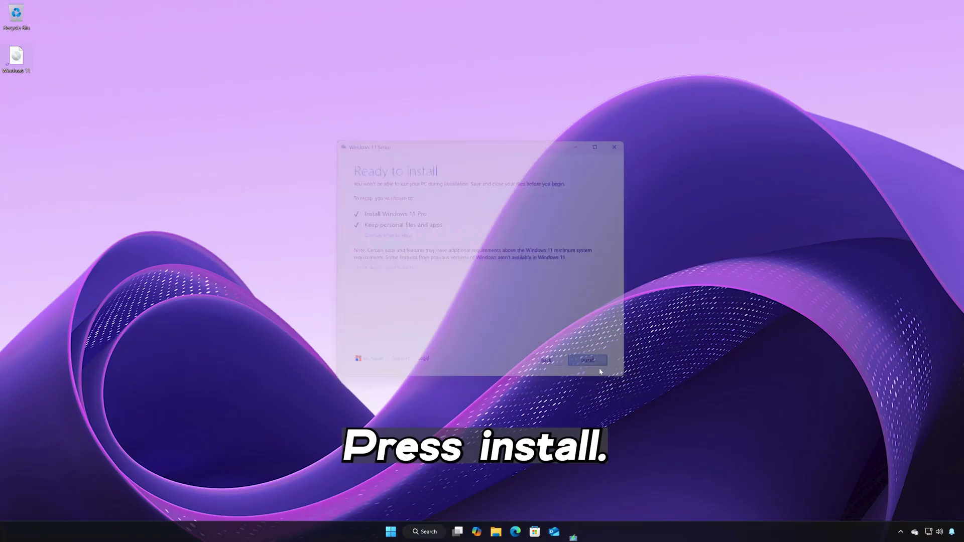